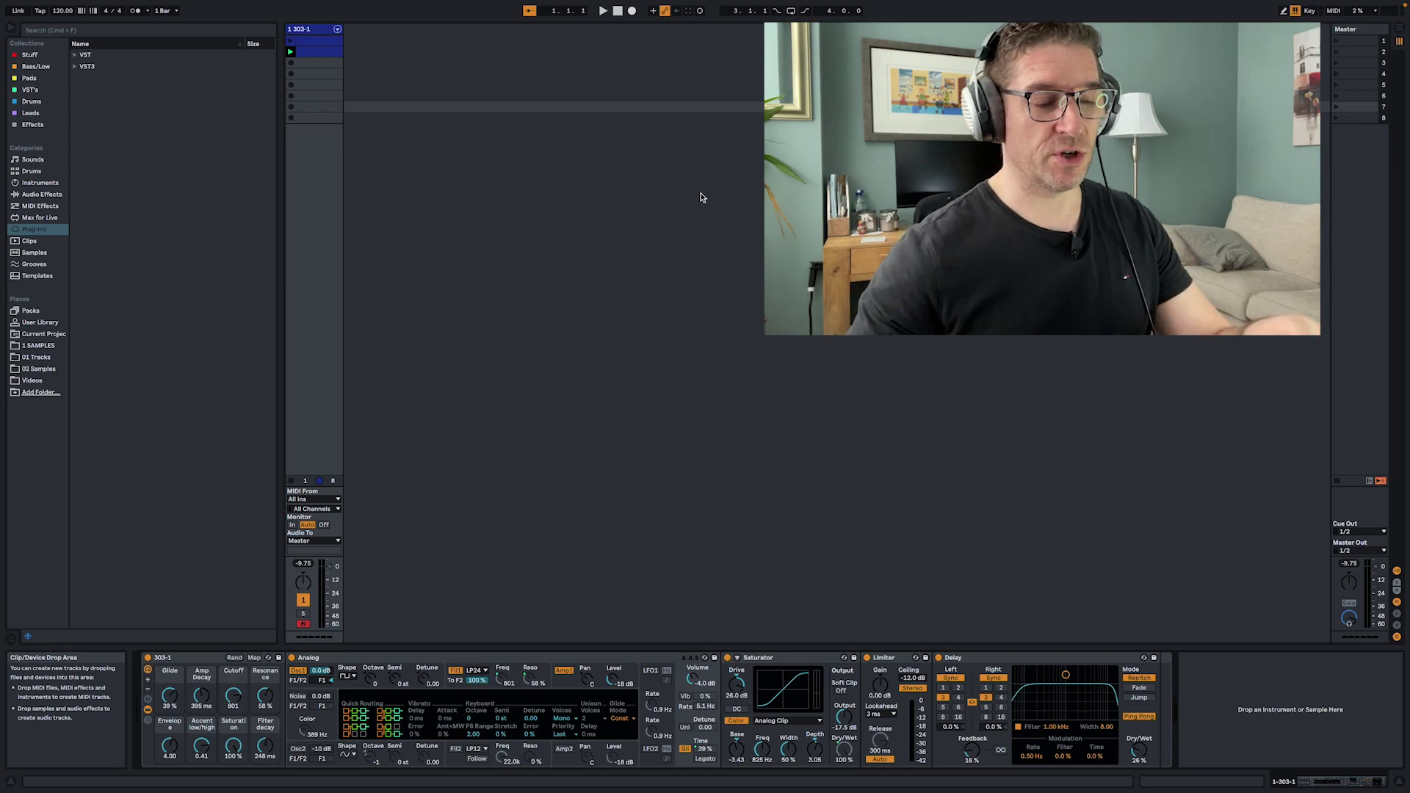
# Step: Enable glide on Analog, lower its glide time to 37%, and check its macro mapping
pyautogui.hotkey('shift', 'Tab')
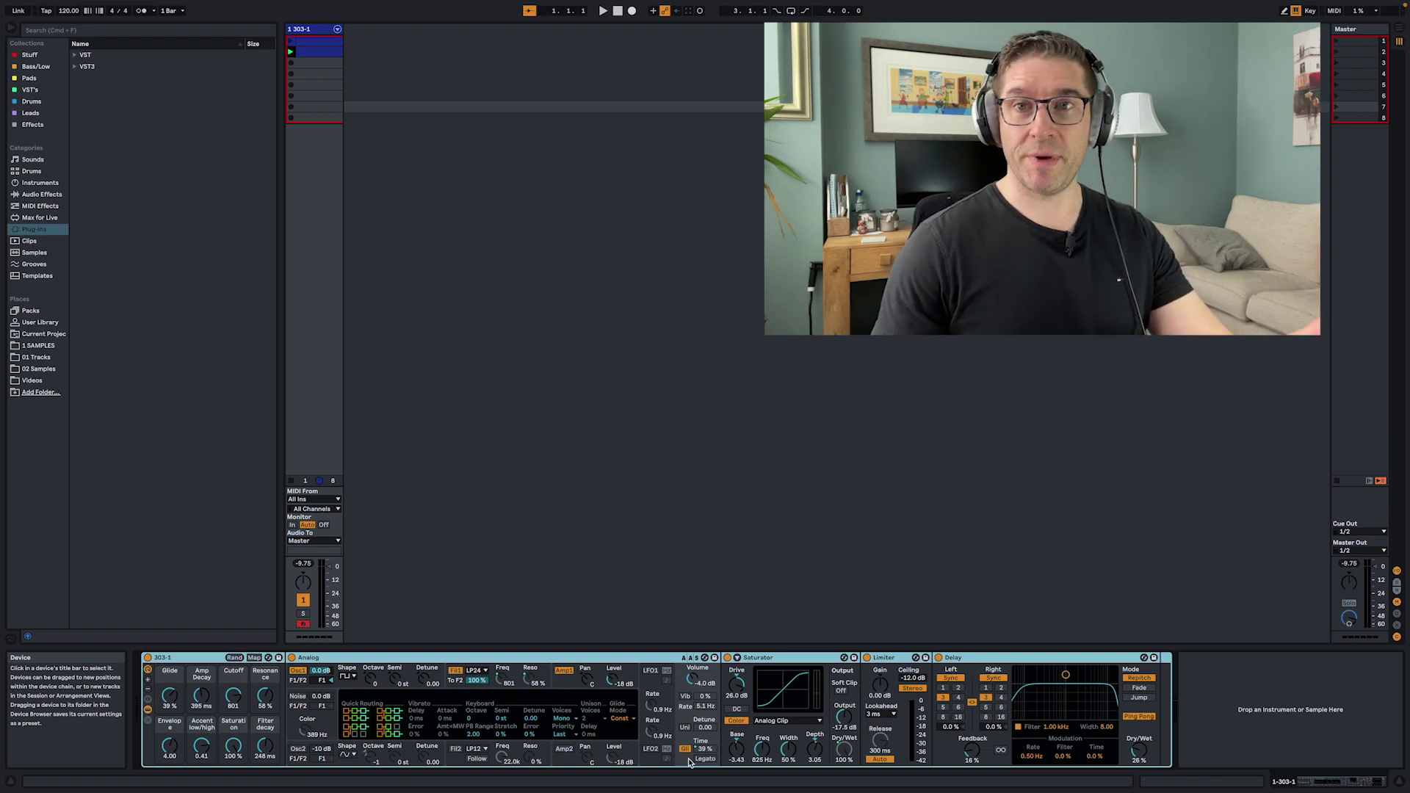
pyautogui.click(423, 662)
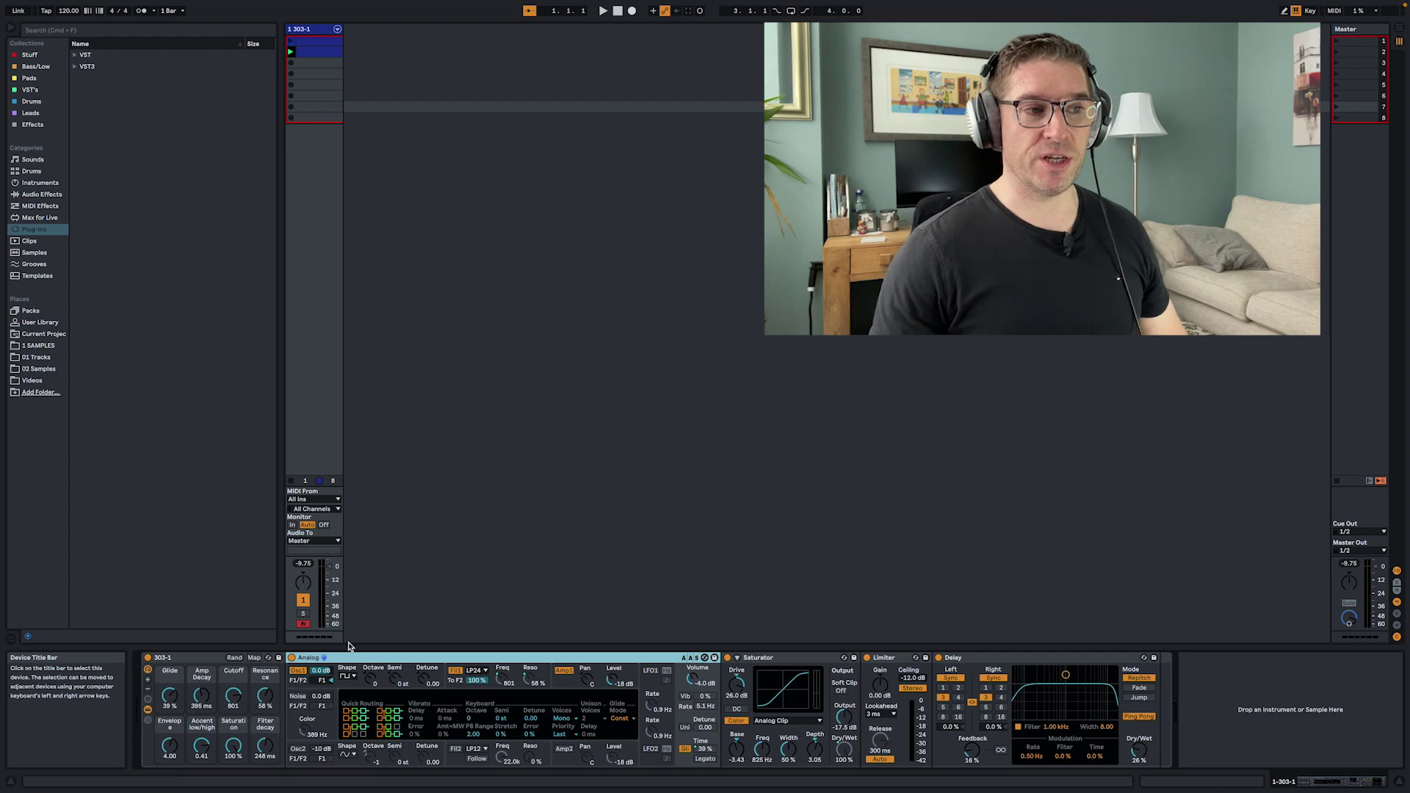
pyautogui.click(184, 659)
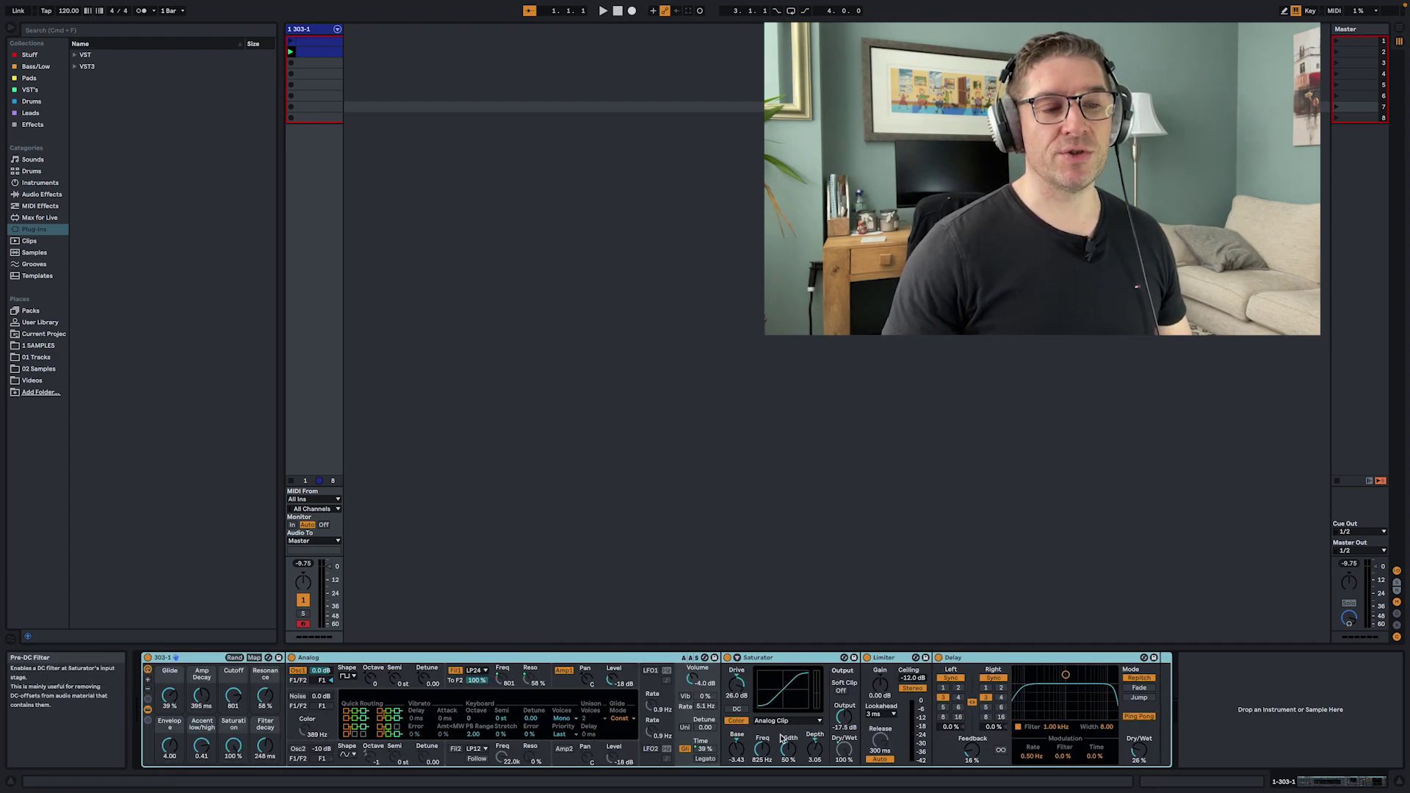
pyautogui.click(685, 750)
pyautogui.moveTo(698, 753); pyautogui.dragTo(698, 756)
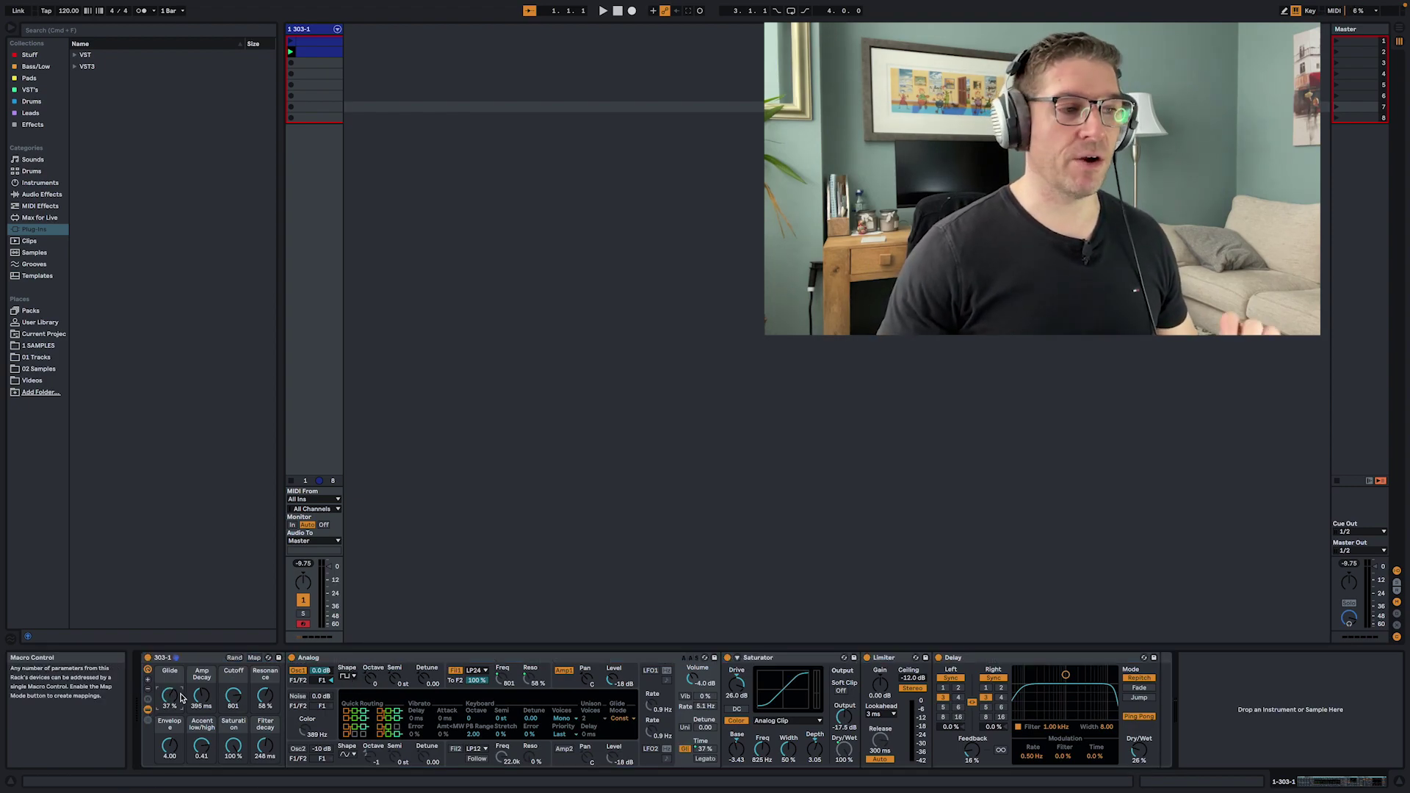
pyautogui.rightClick(705, 751)
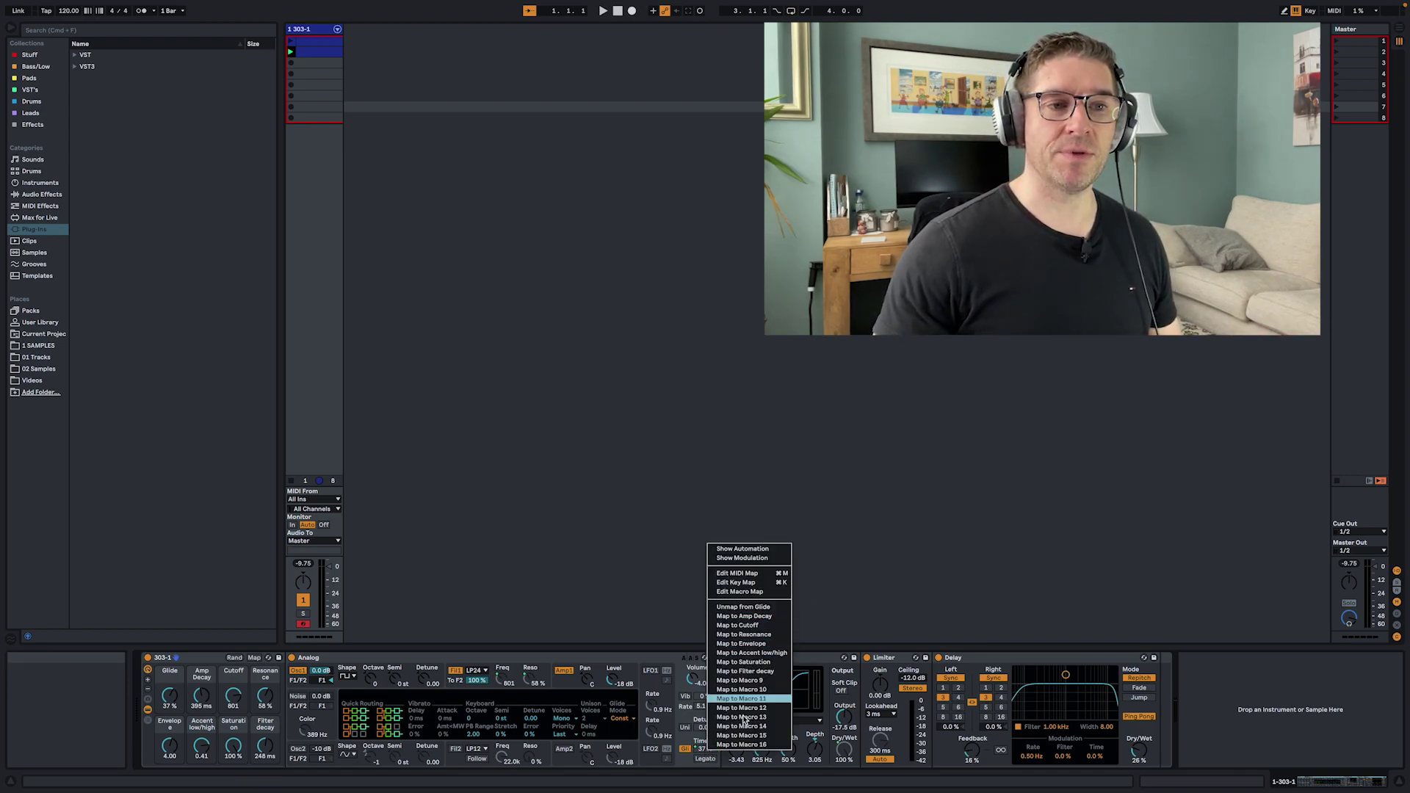
pyautogui.click(559, 511)
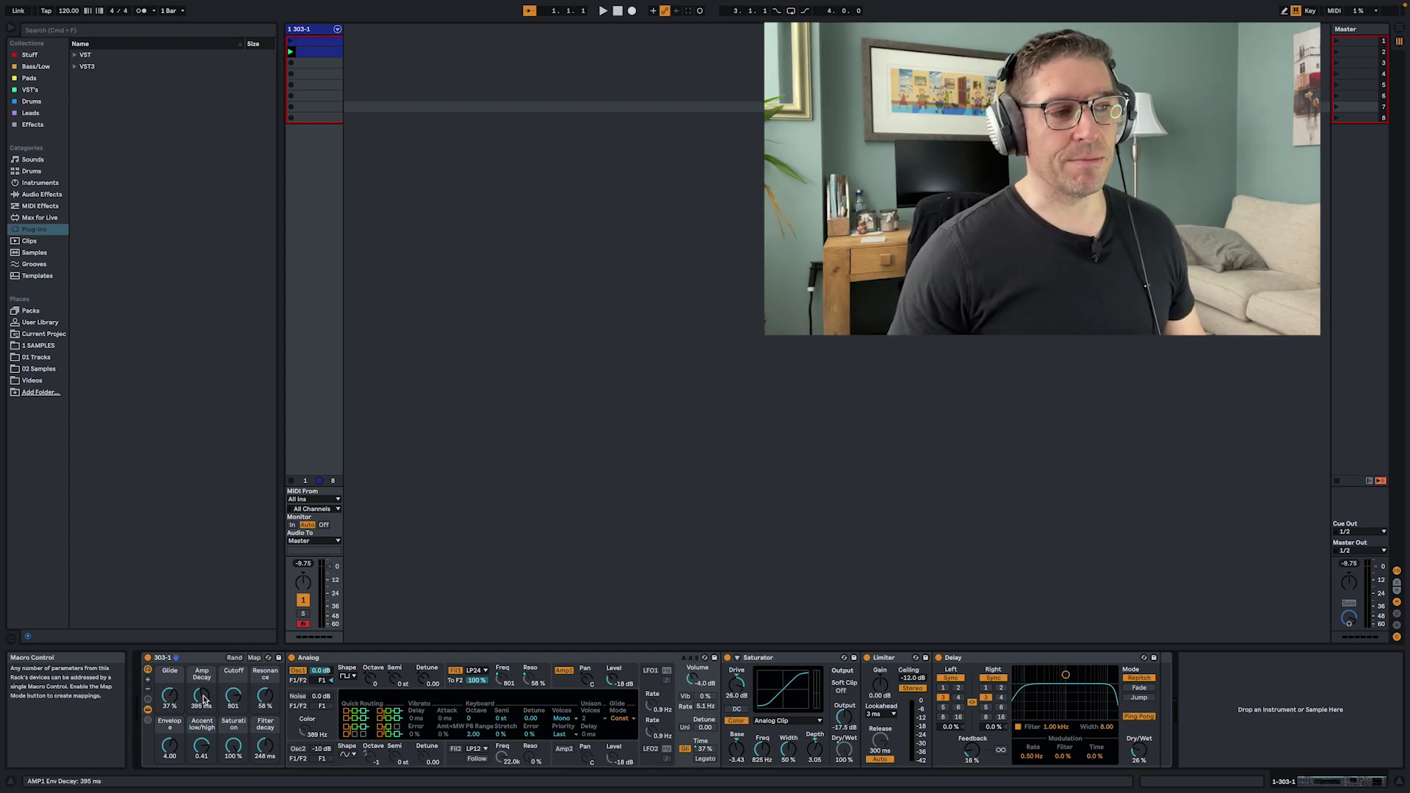
pyautogui.click(292, 44)
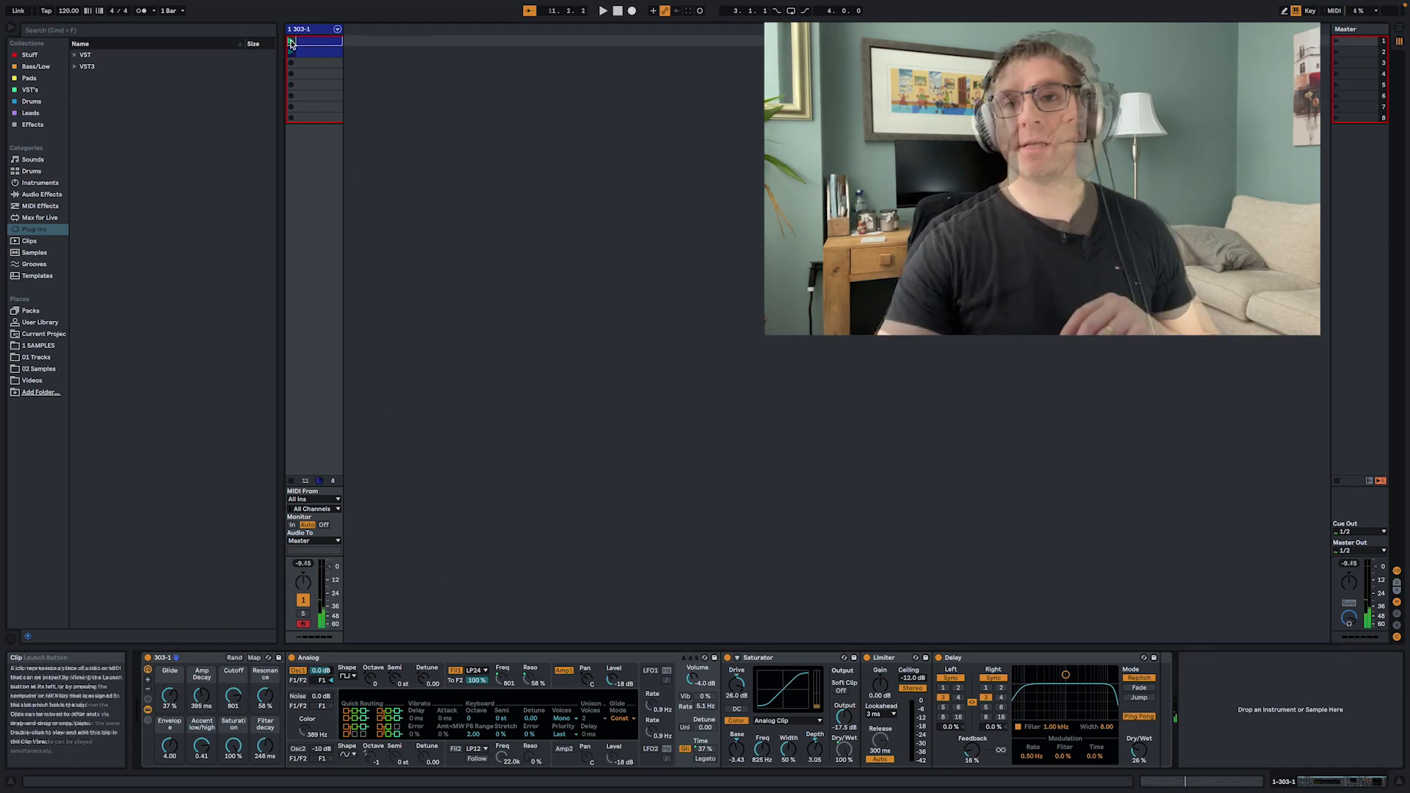
pyautogui.click(291, 42)
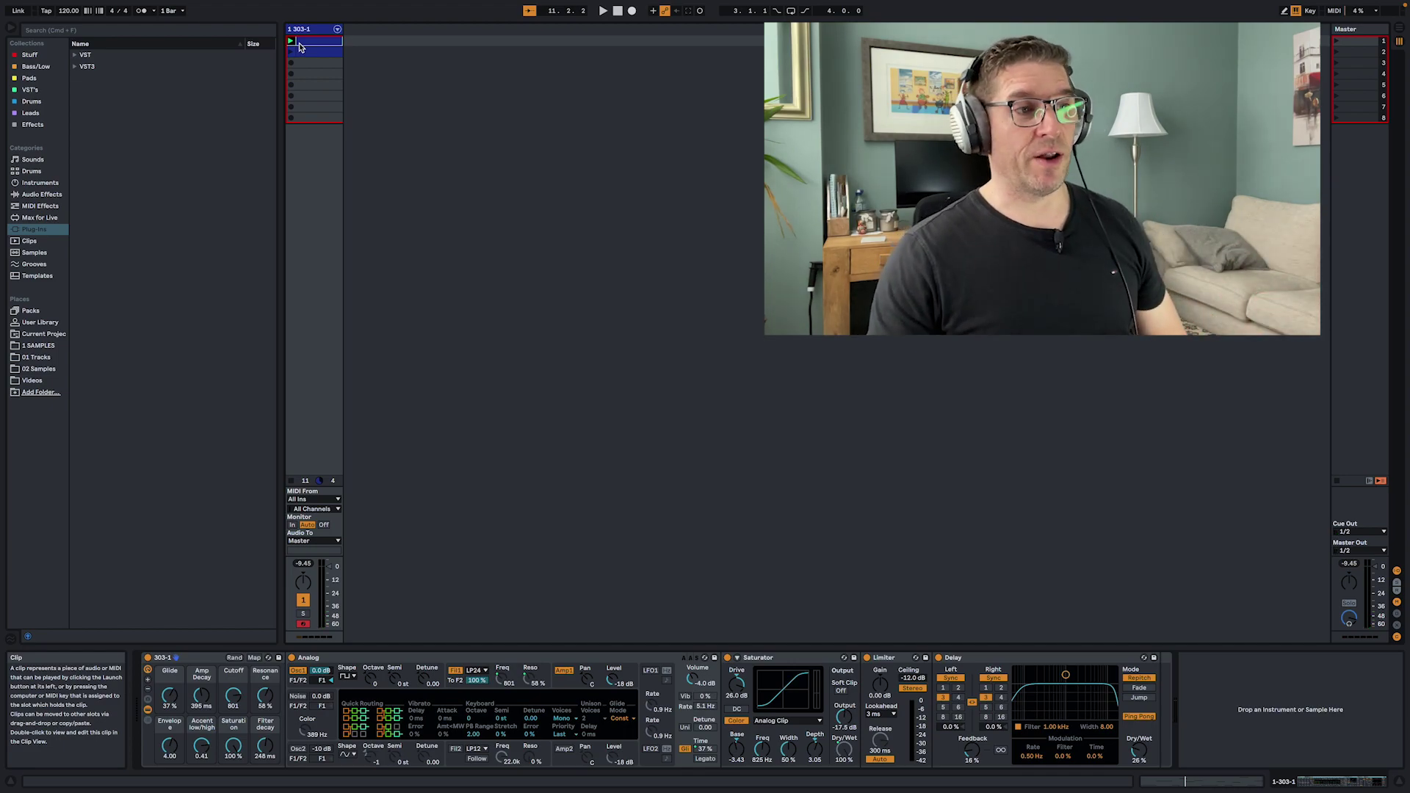
pyautogui.press('space')
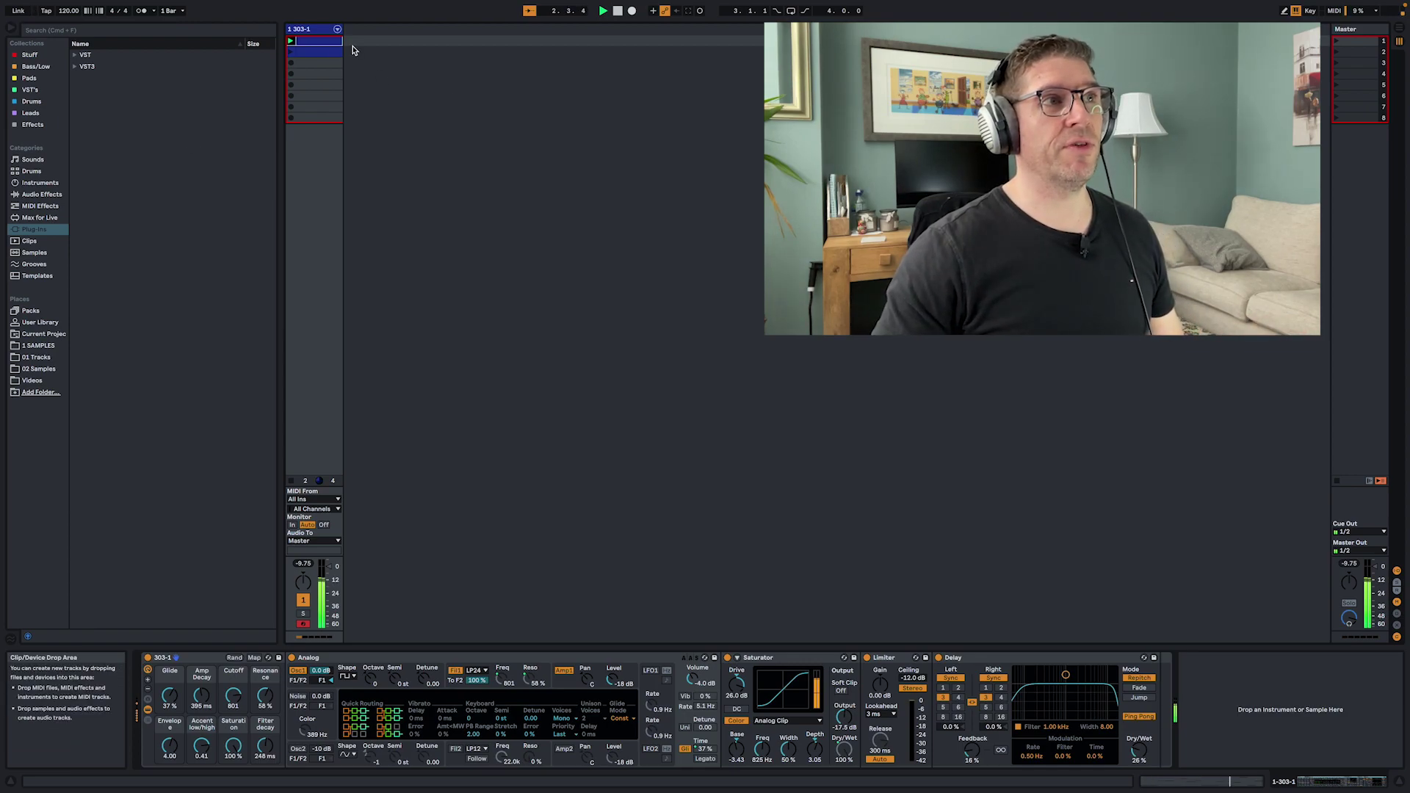
pyautogui.doubleClick(333, 49)
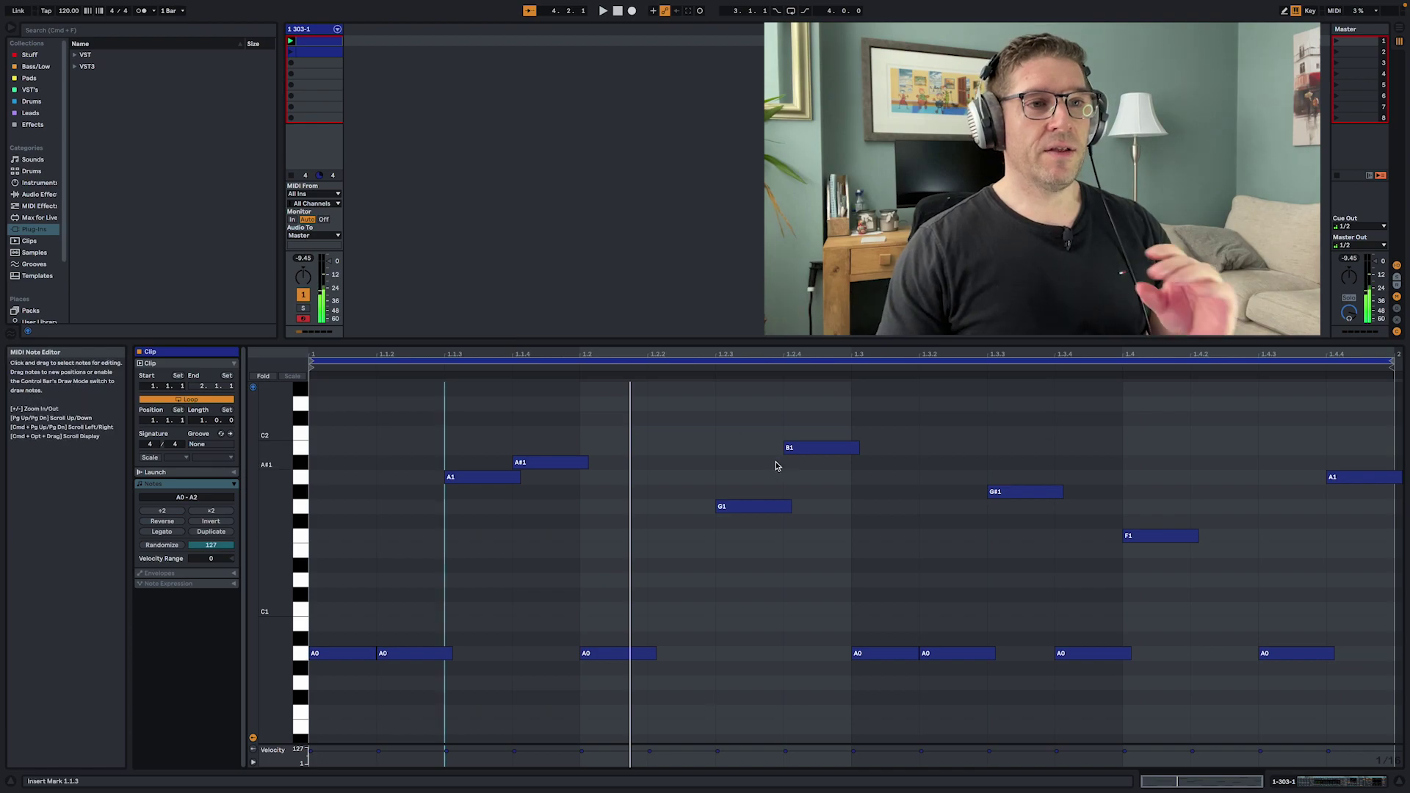
pyautogui.scroll(-5, 776, 466)
pyautogui.scroll(7, 773, 469)
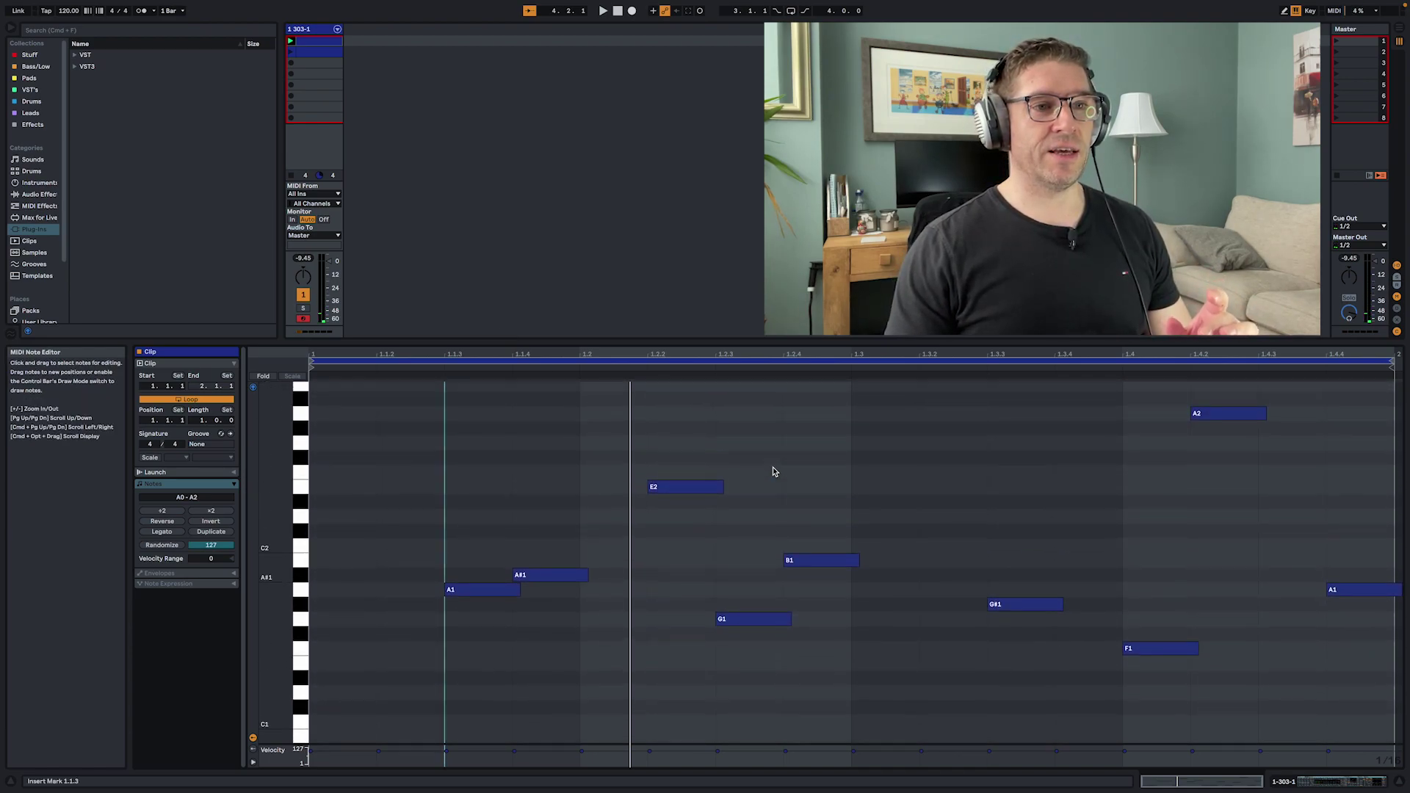
pyautogui.scroll(-2, 773, 471)
pyautogui.moveTo(759, 339); pyautogui.dragTo(759, 235)
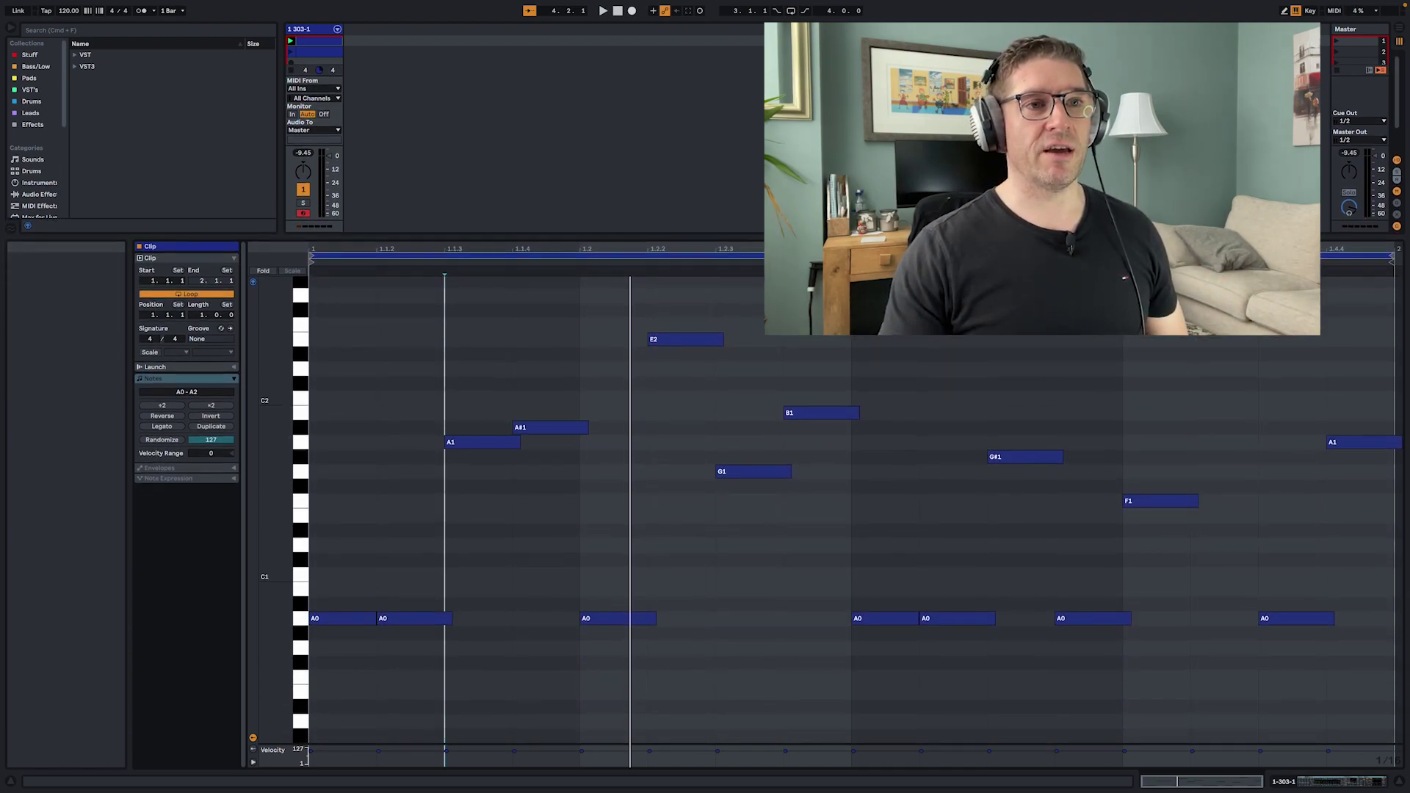
pyautogui.scroll(4, 817, 339)
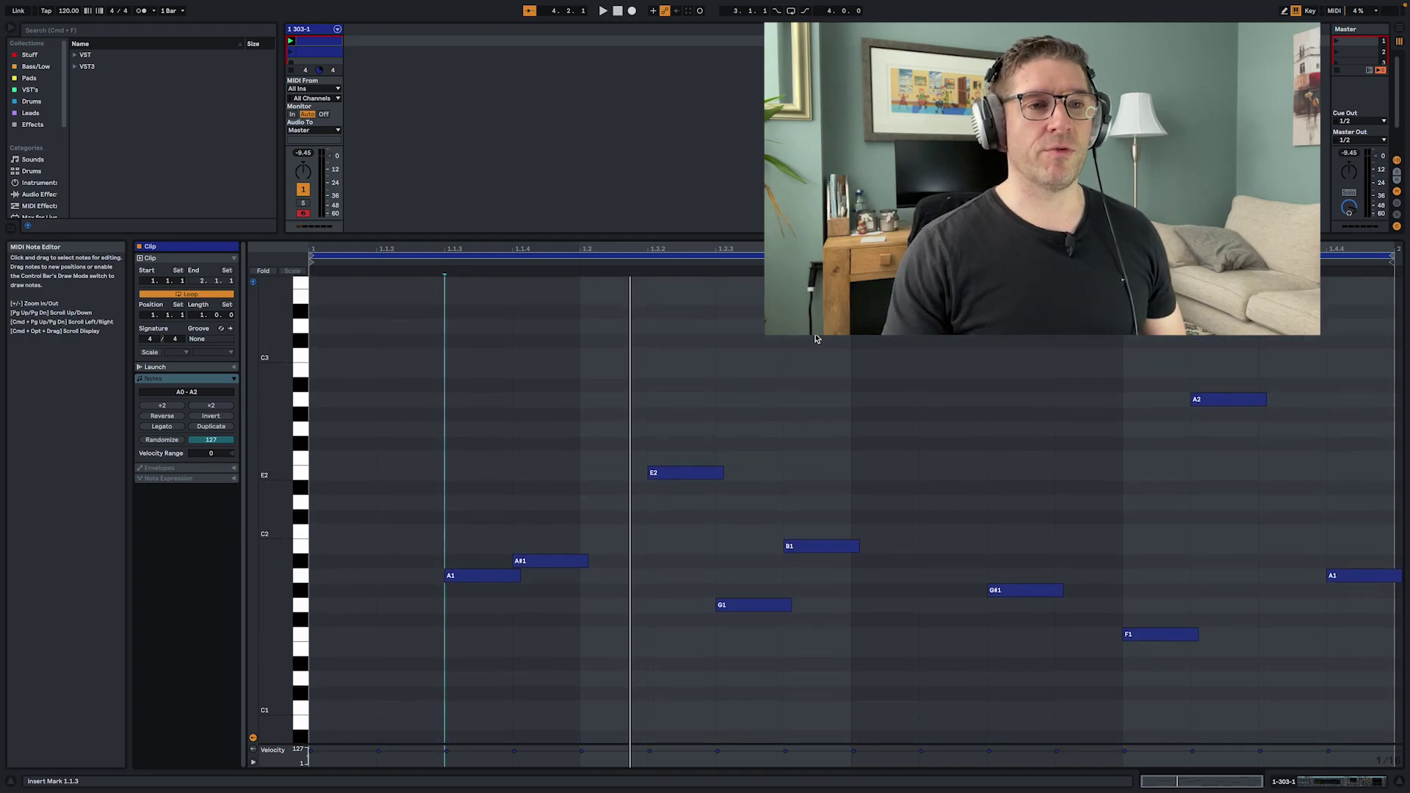
pyautogui.scroll(-3, 817, 339)
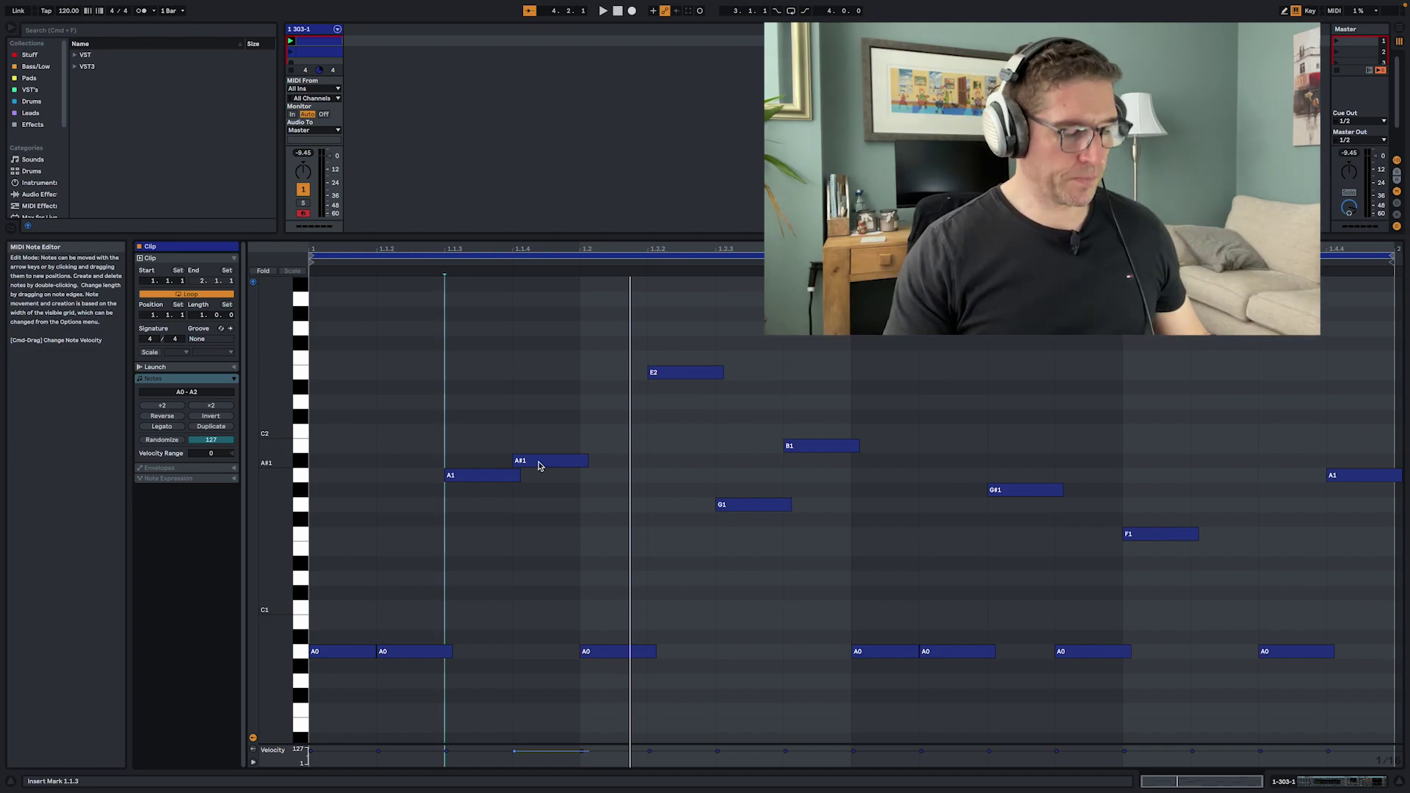
pyautogui.hotkey('shift', 'Tab')
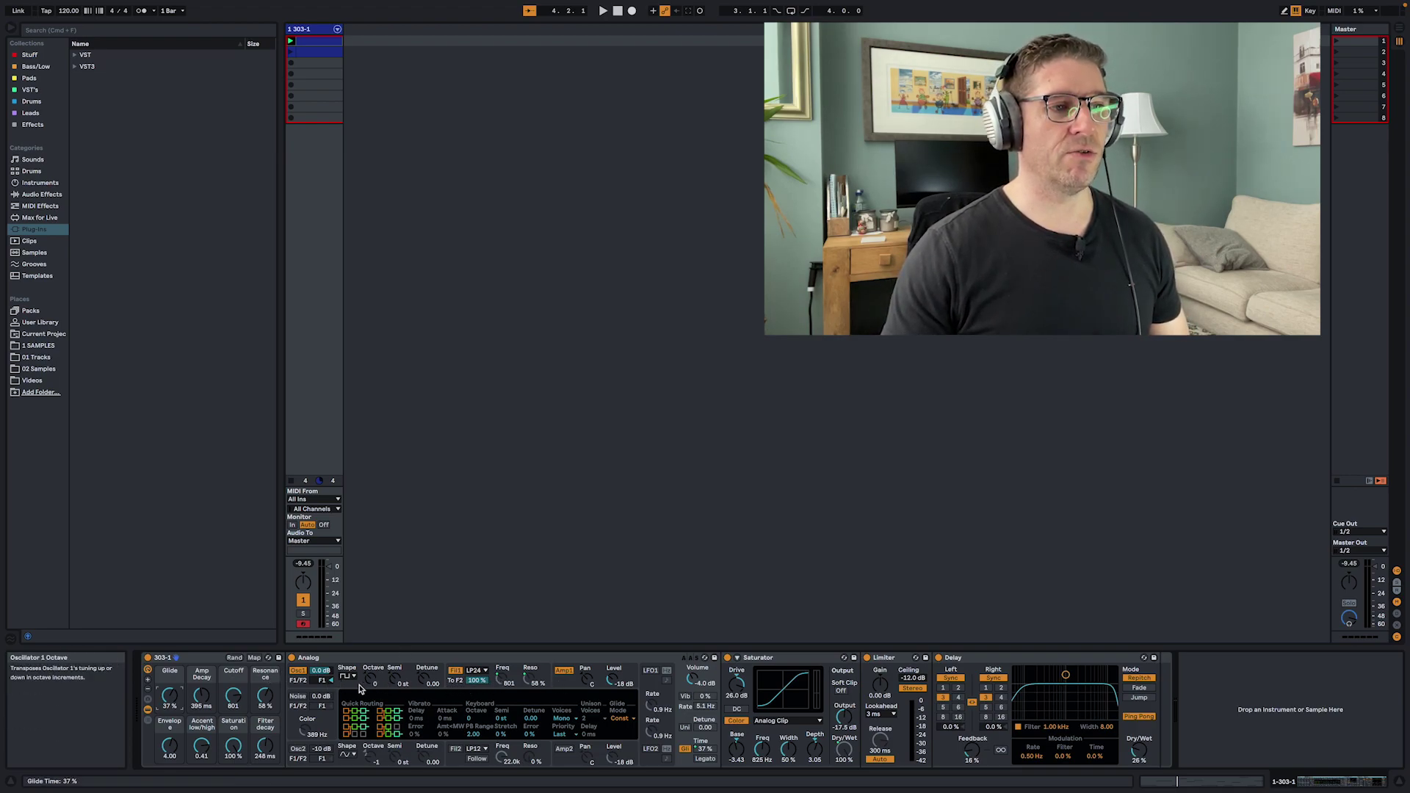
# Step: With the riff playing, set the Amp Decay macro to 247 ms and Analog's amp release to 5 ms
pyautogui.click(553, 683)
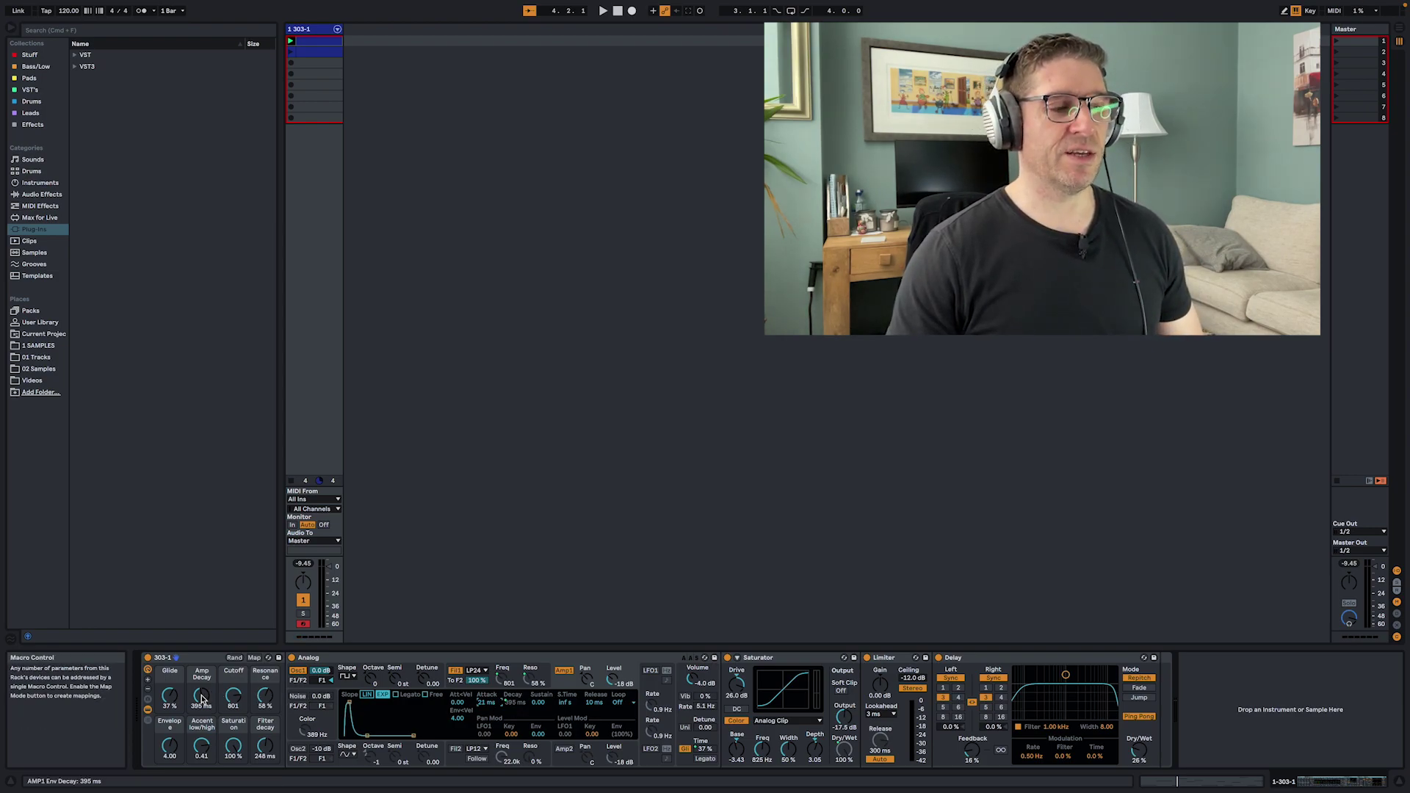
pyautogui.press('space')
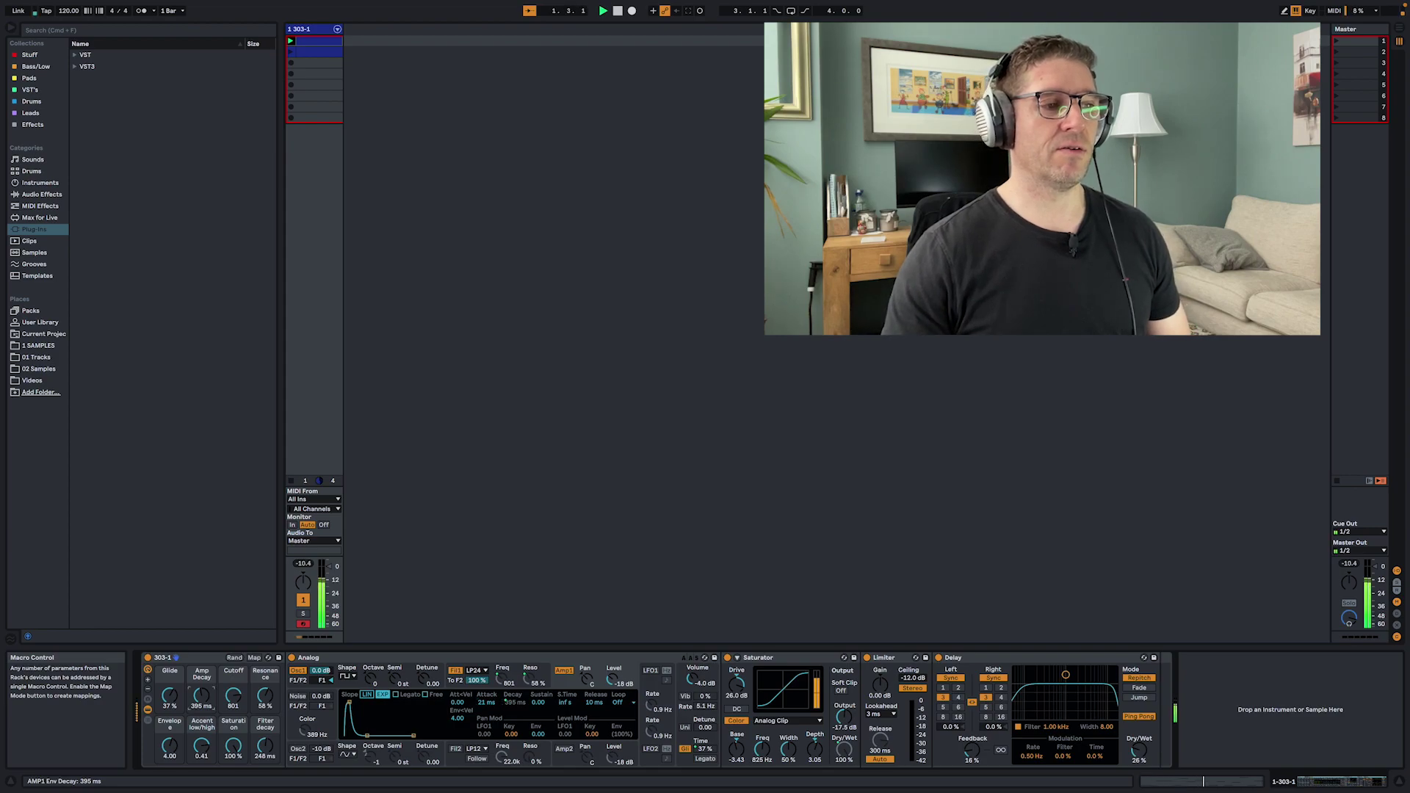
pyautogui.moveTo(202, 695)
pyautogui.mouseDown()
pyautogui.moveTo(201, 670)
pyautogui.moveTo(203, 716)
pyautogui.mouseUp()
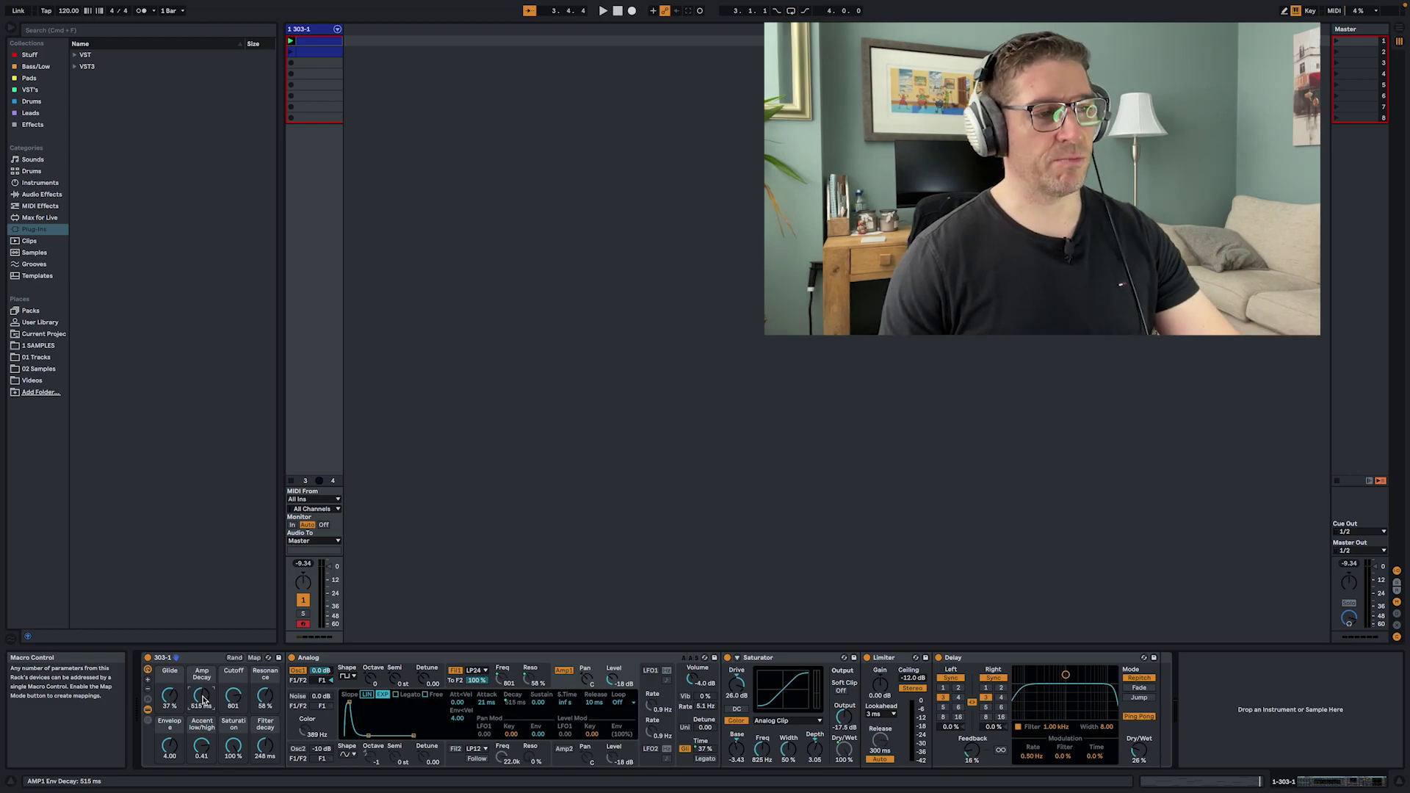
pyautogui.moveTo(204, 700); pyautogui.dragTo(203, 672)
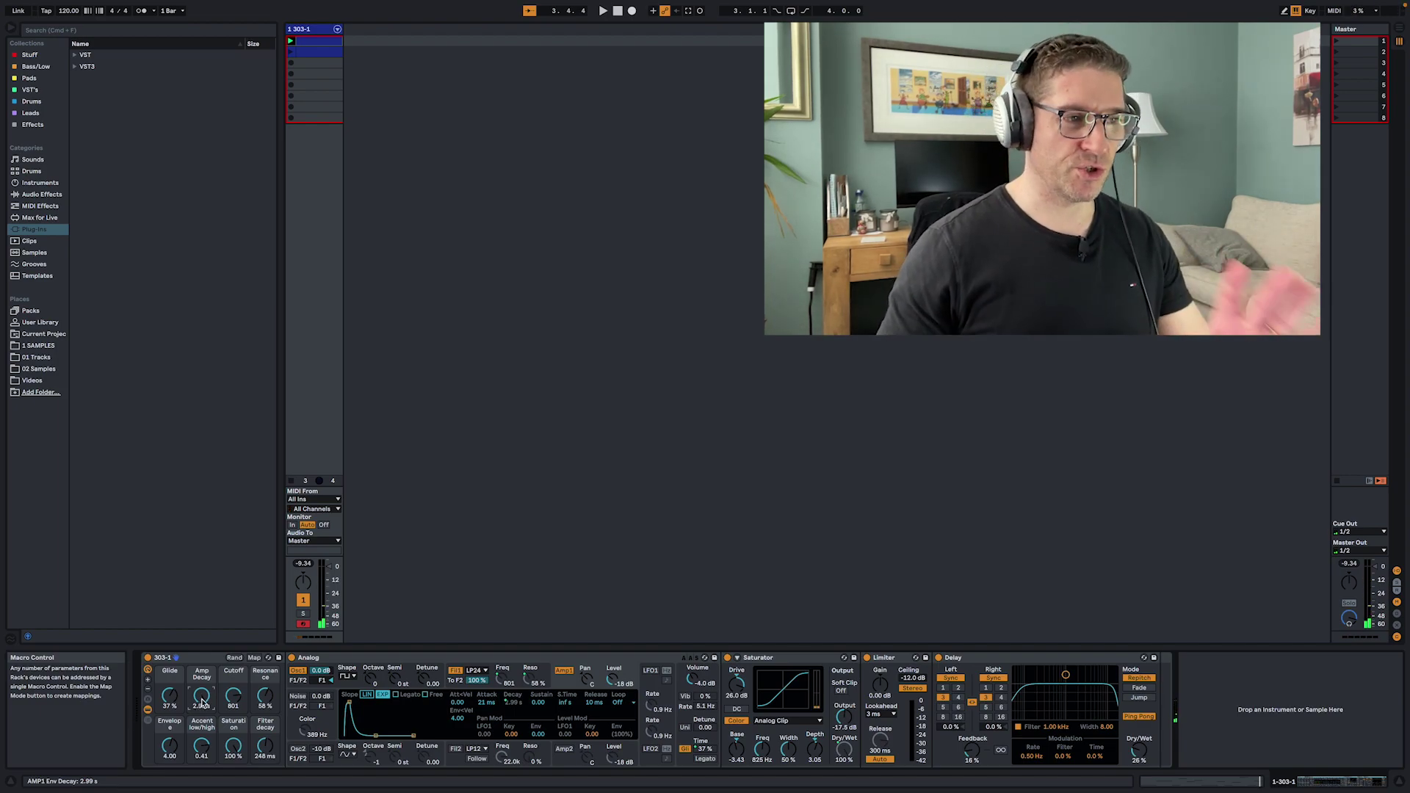
pyautogui.moveTo(203, 703); pyautogui.dragTo(205, 700)
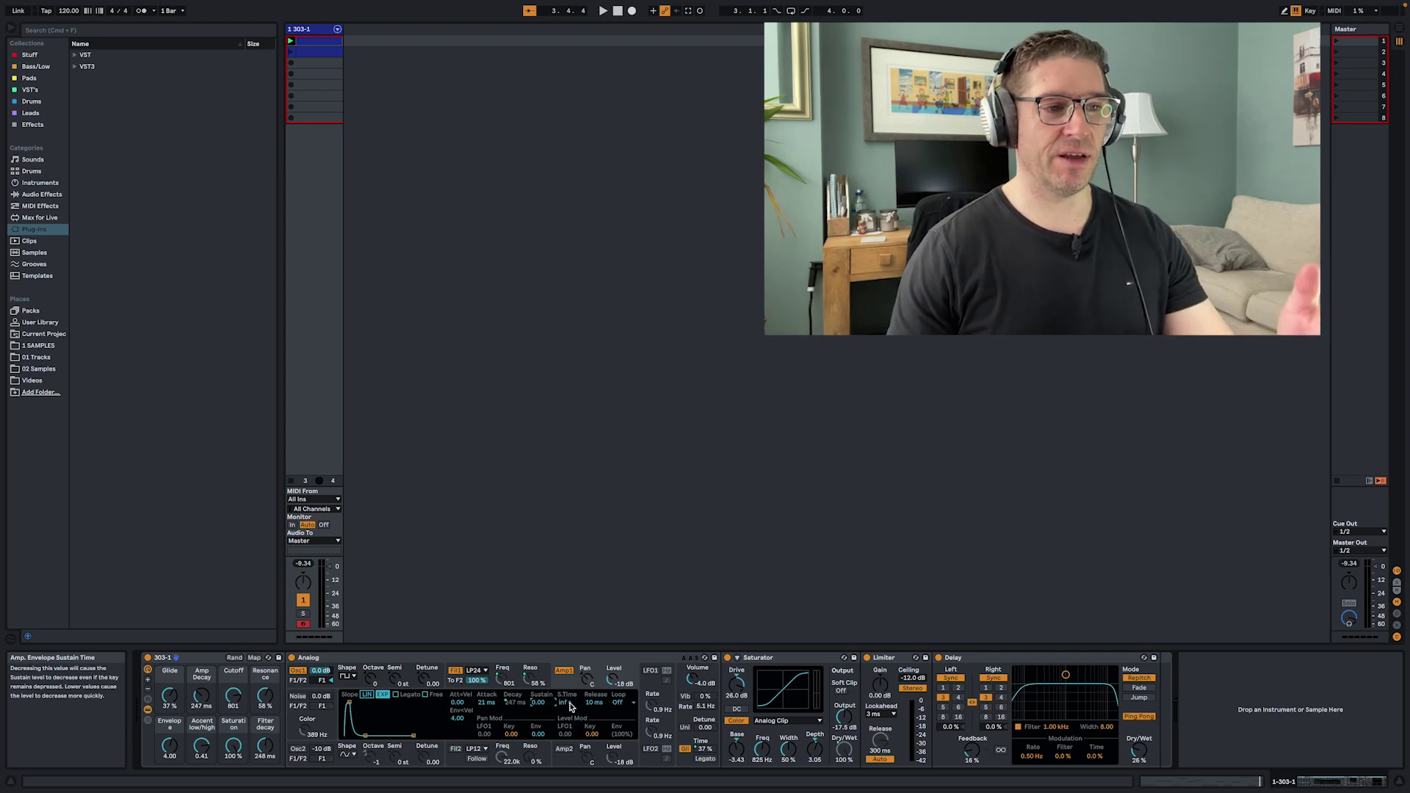
pyautogui.moveTo(595, 706); pyautogui.dragTo(595, 716)
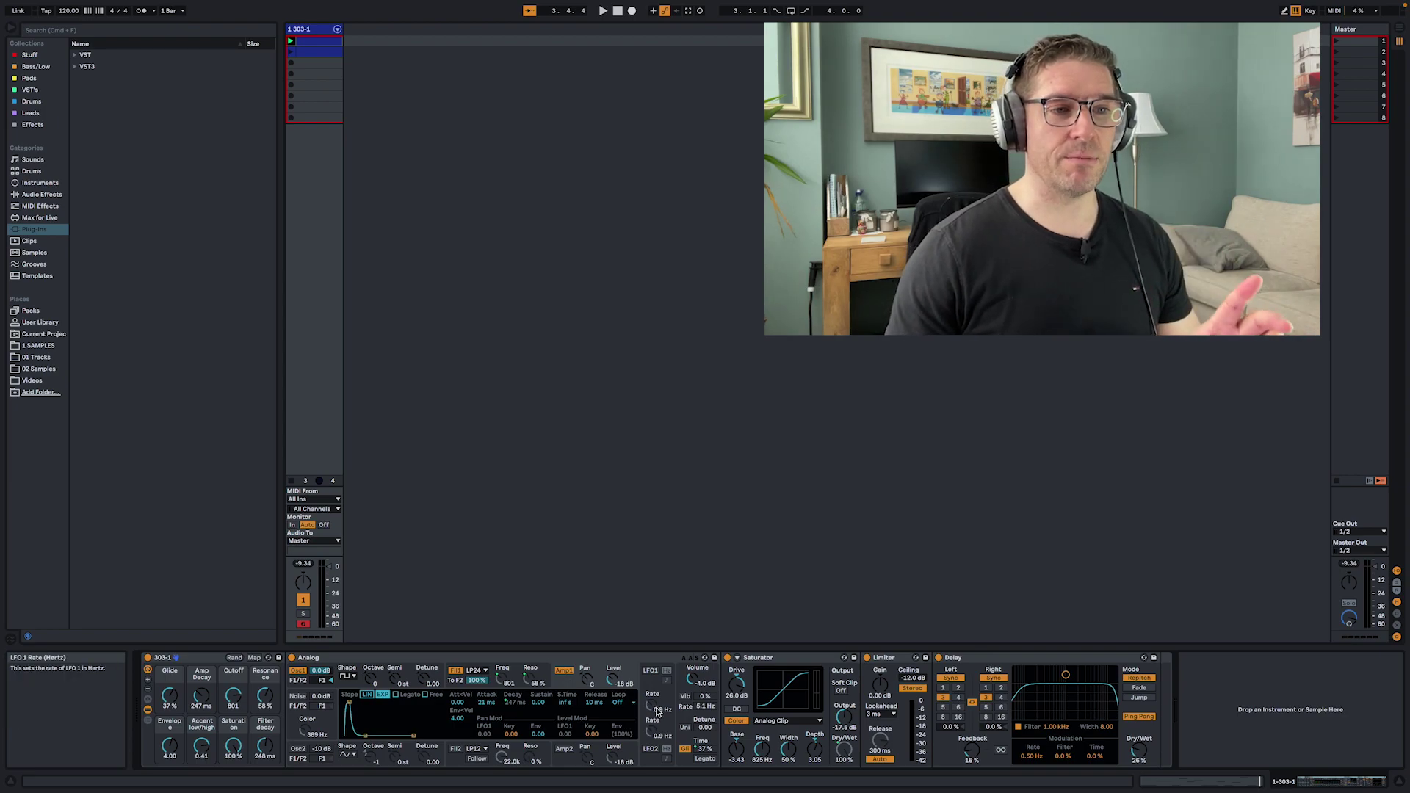
# Step: Step through Analog's LFO and global sections, ending on the Filter 1 envelope display
pyautogui.click(645, 763)
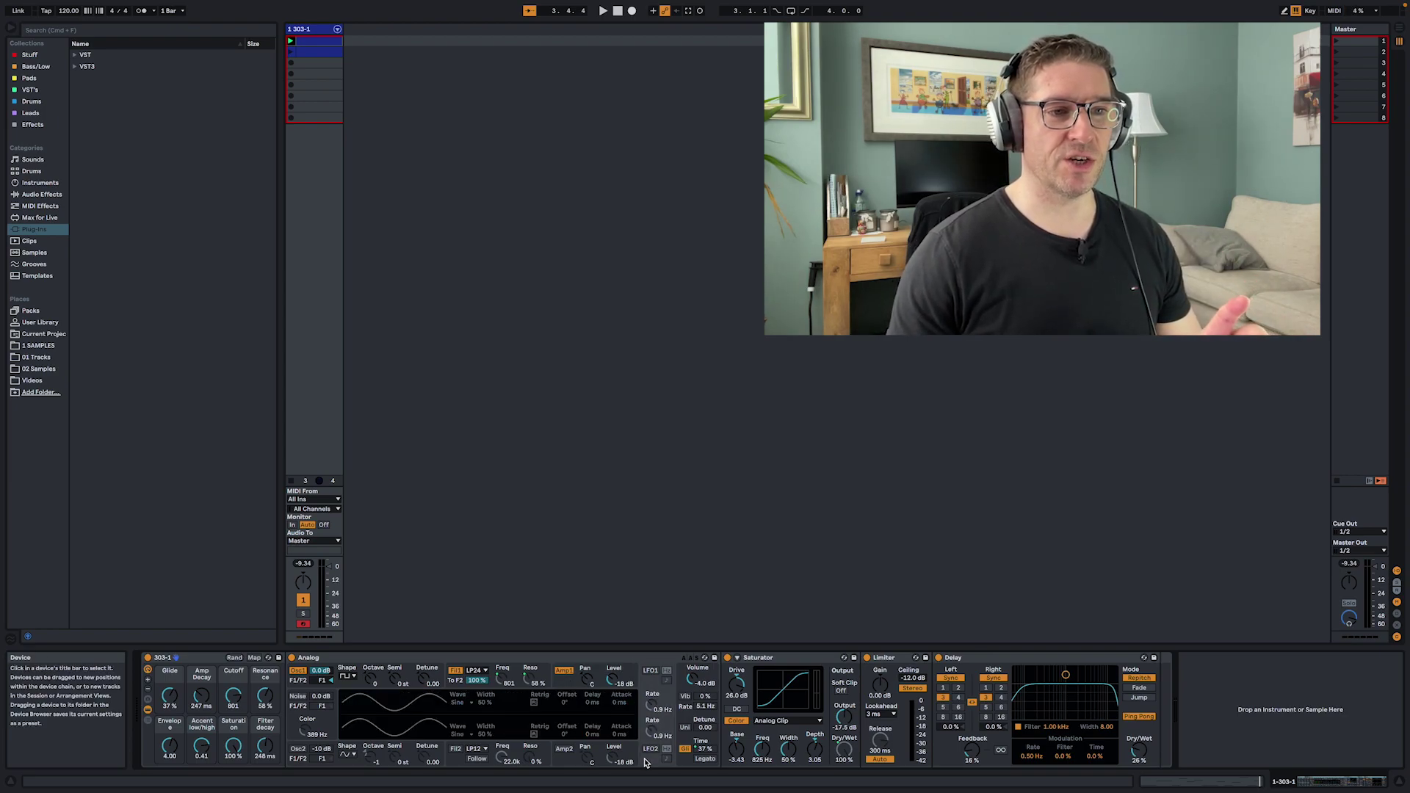
pyautogui.click(686, 674)
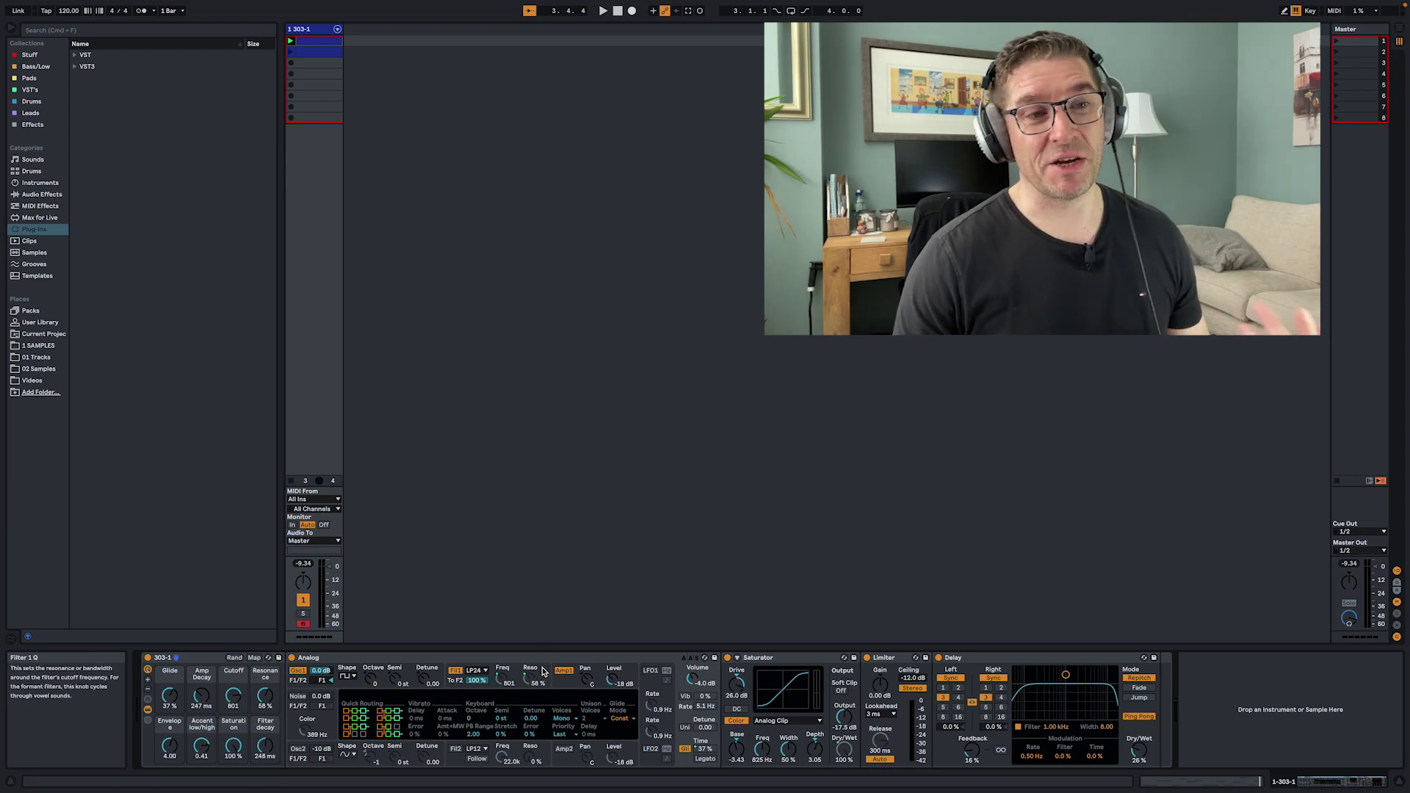
pyautogui.click(457, 684)
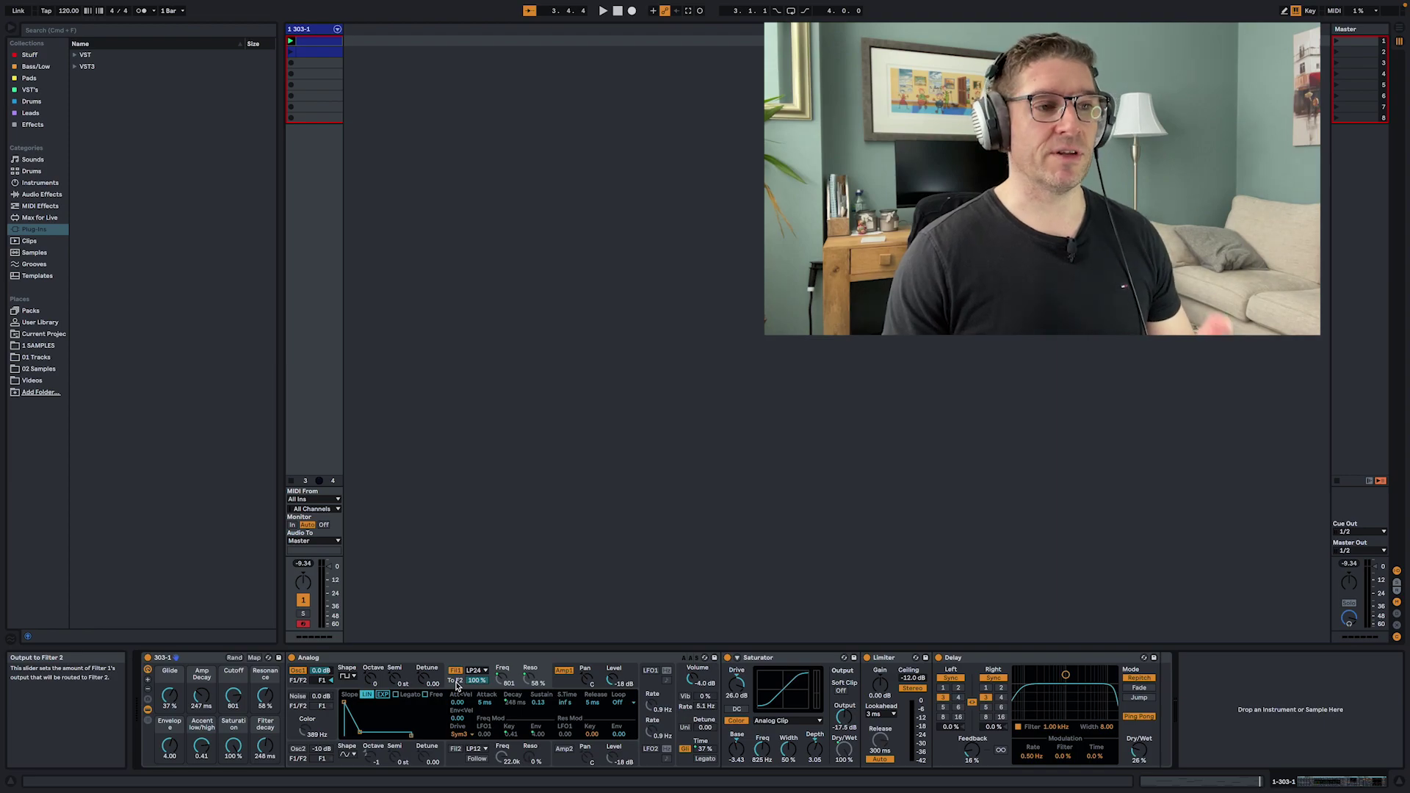
# Step: Set Filter 1's drive type to Sym1 and start the riff playing
pyautogui.click(471, 734)
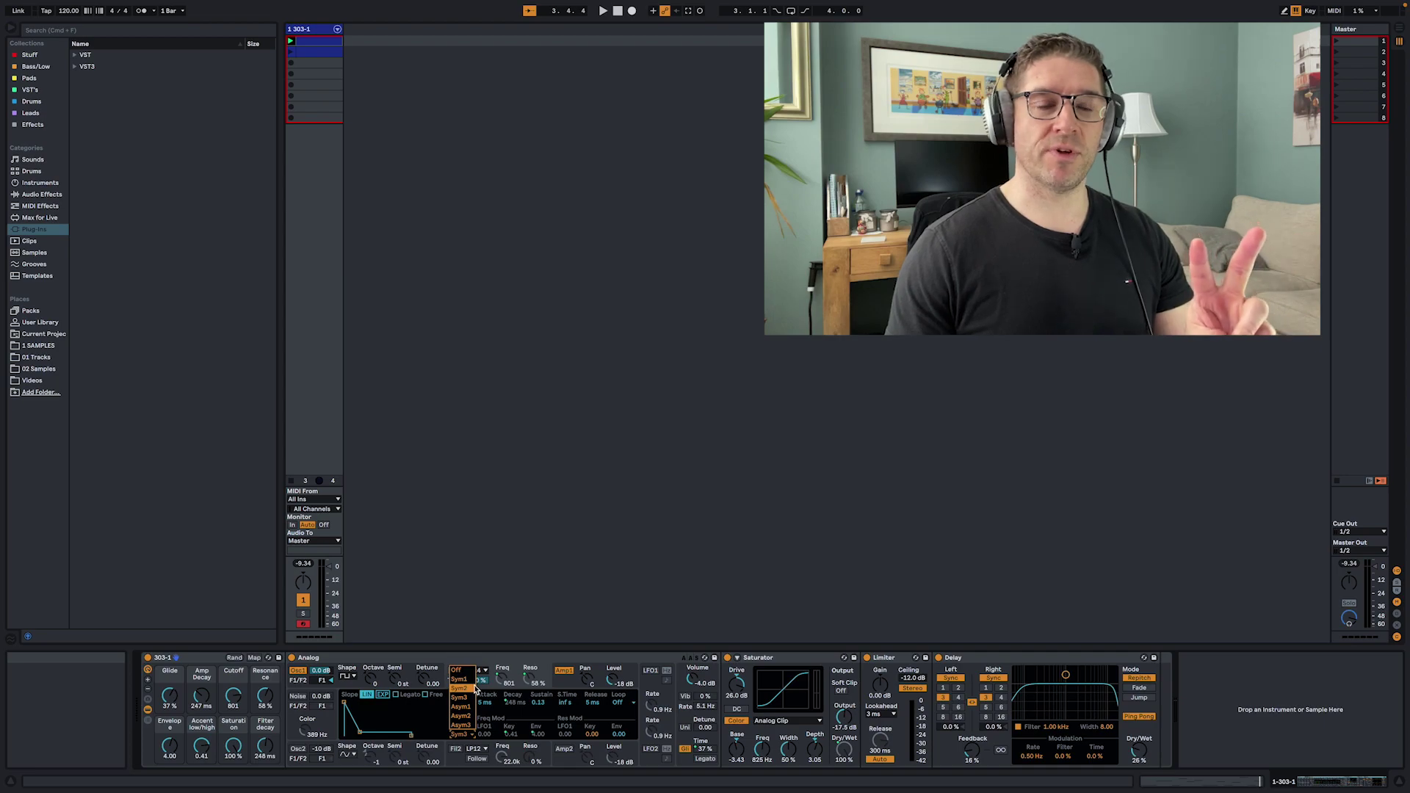
pyautogui.click(465, 680)
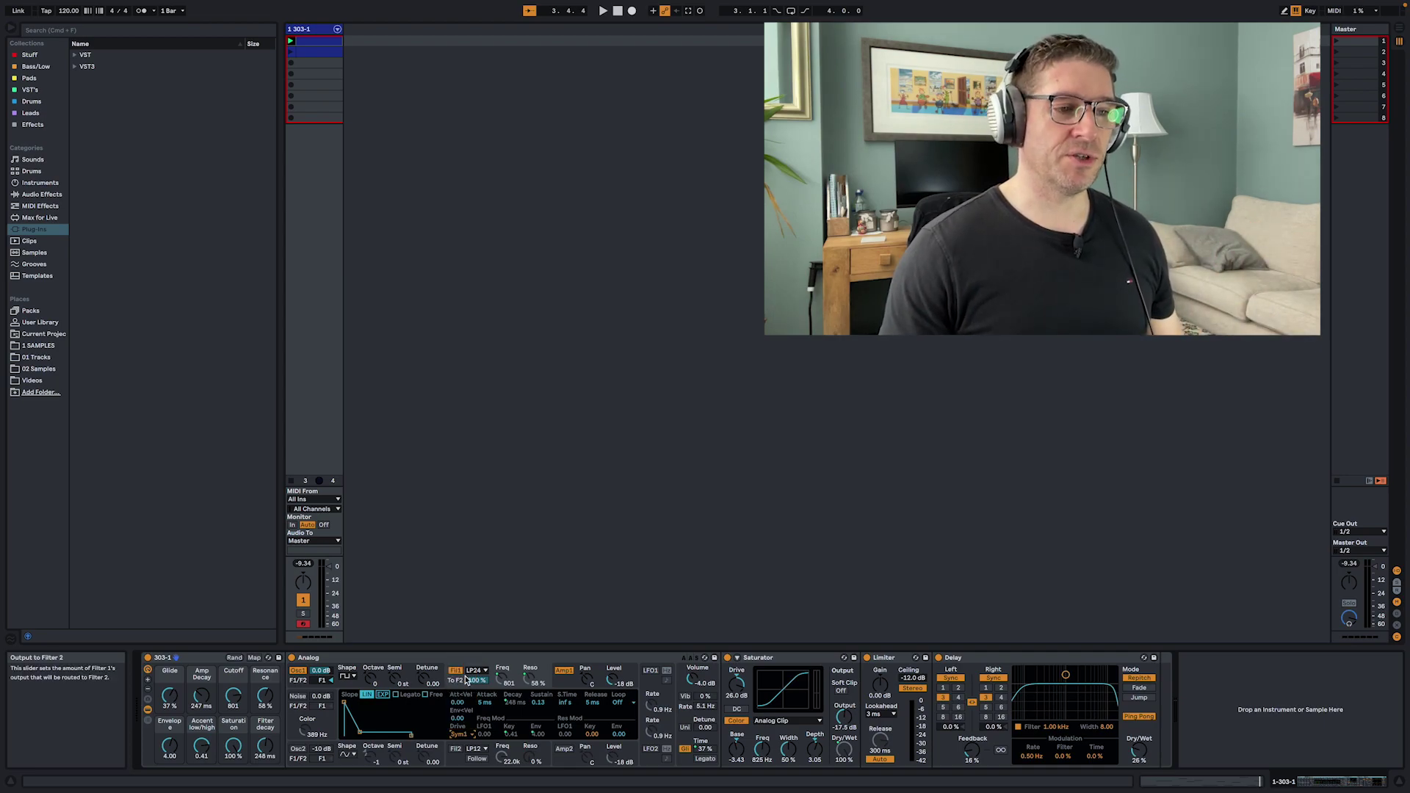
pyautogui.press('space')
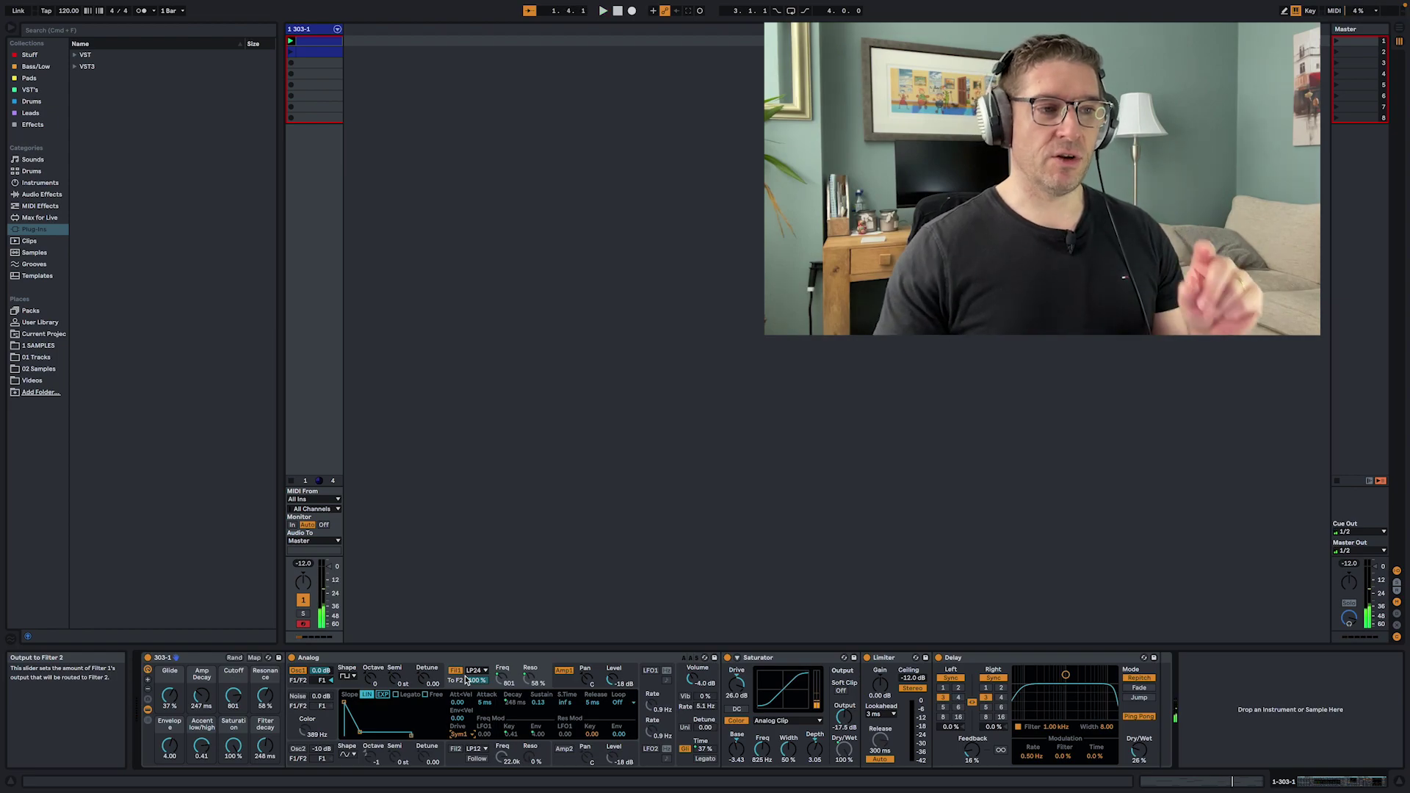
pyautogui.click(471, 736)
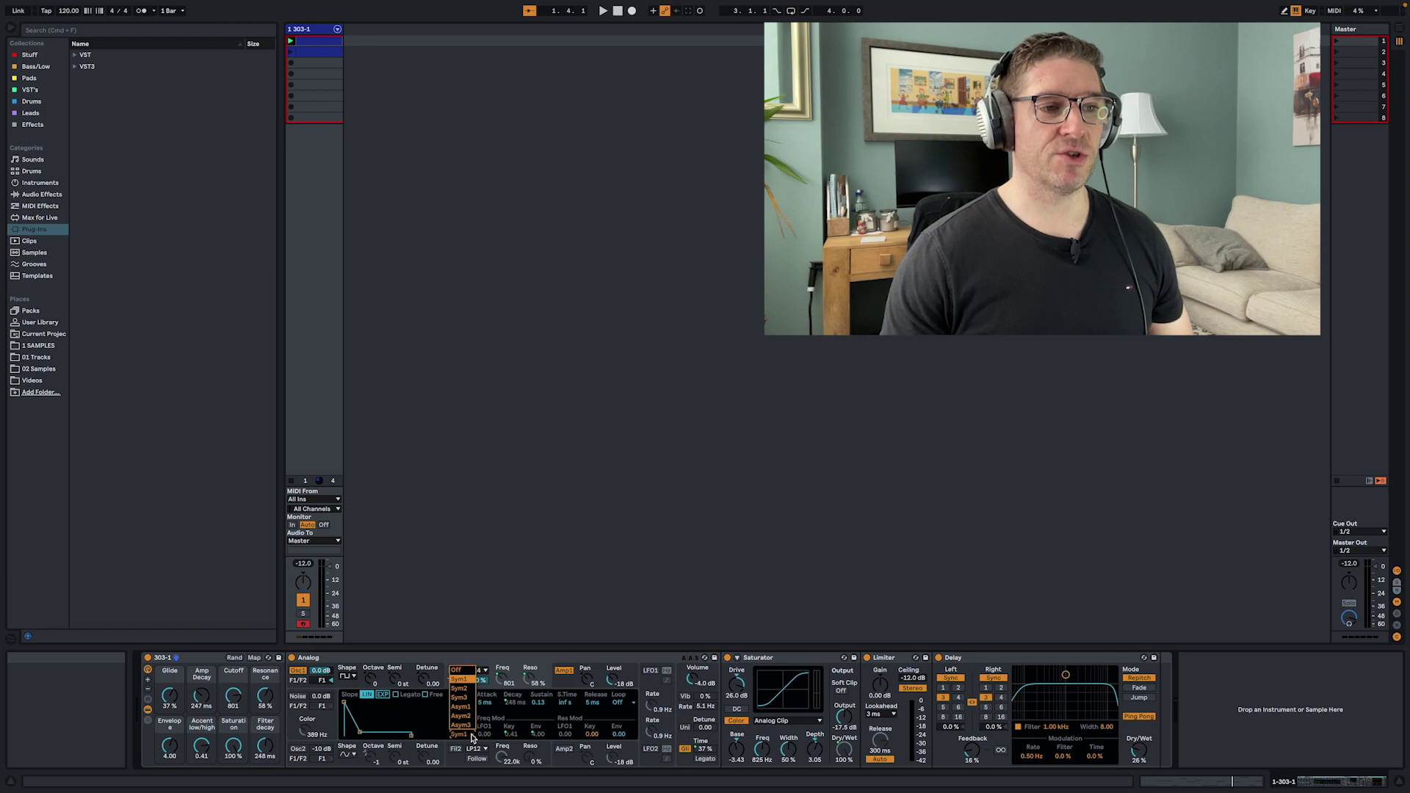
pyautogui.click(472, 738)
pyautogui.press('space')
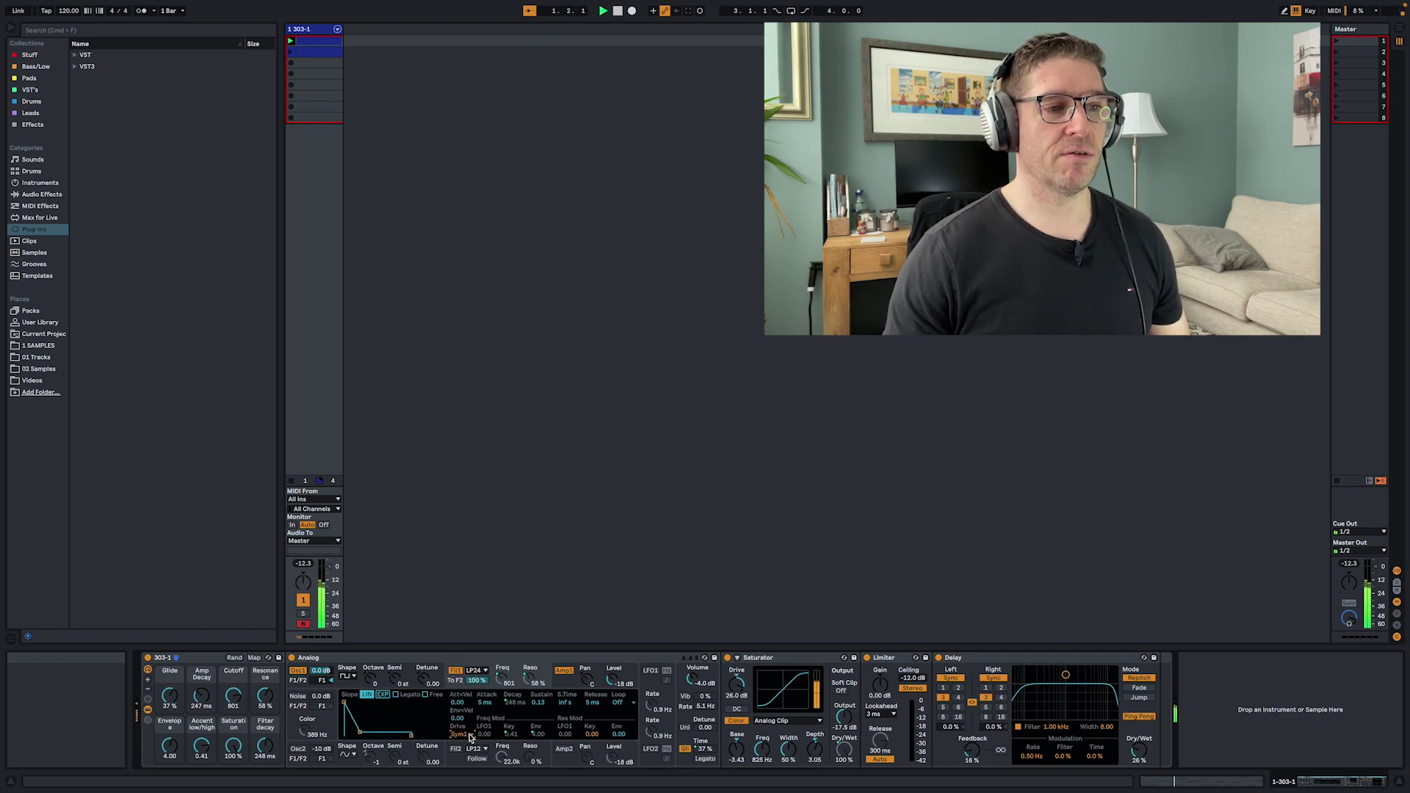
# Step: Audition the Sym2, Sym3, Asym1, Asym2 and Asym3 drive types, then keep Sym3
pyautogui.click(470, 737)
pyautogui.click(468, 740)
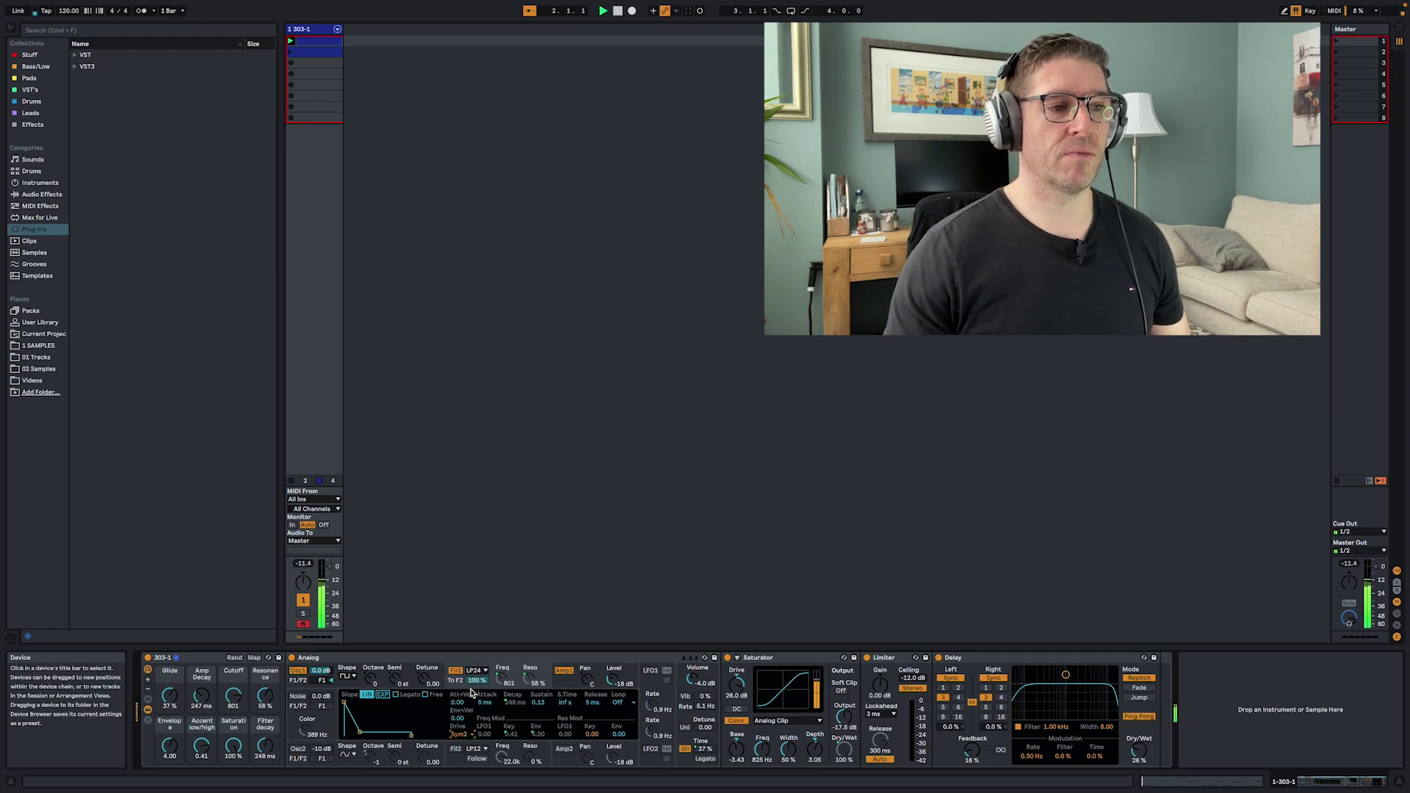
pyautogui.click(471, 737)
pyautogui.click(471, 700)
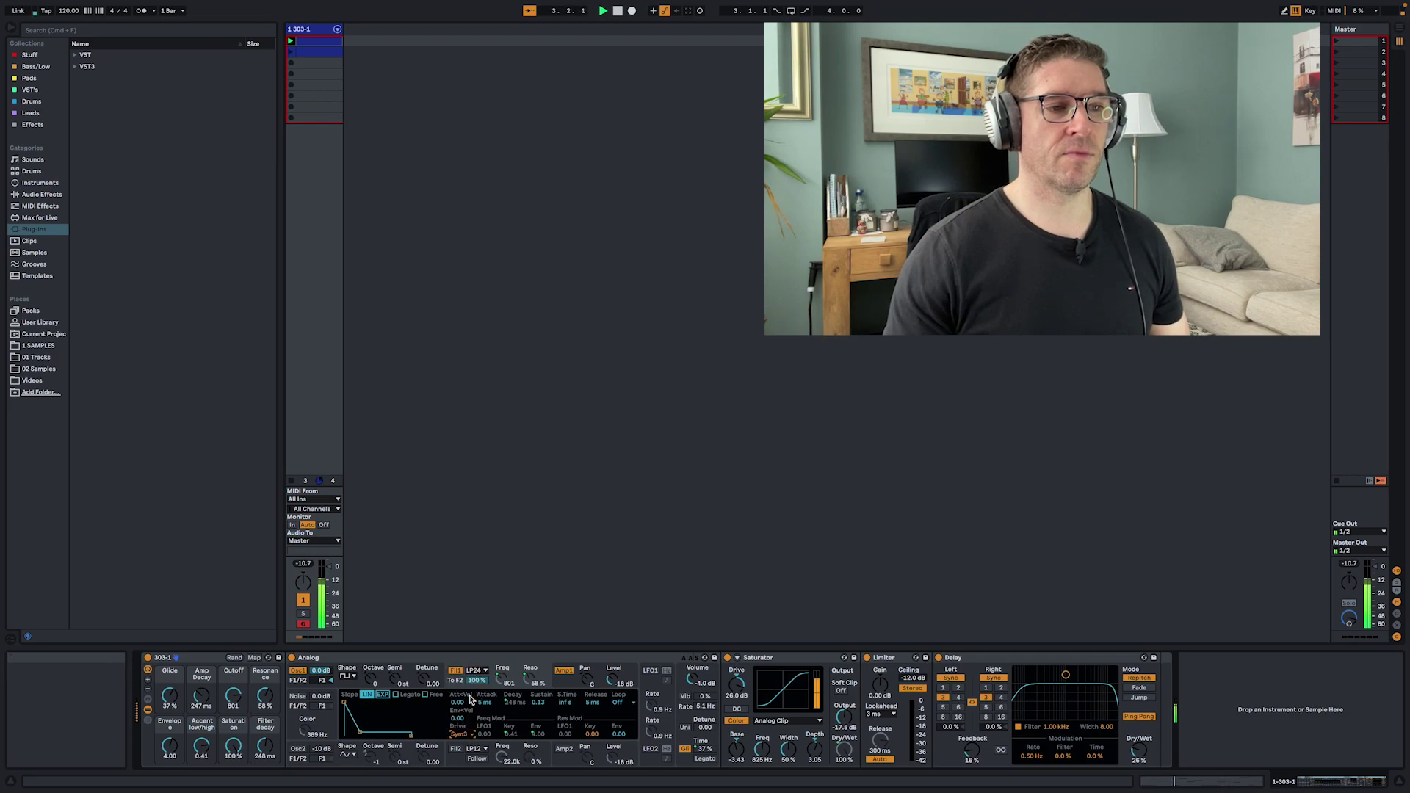
pyautogui.click(466, 737)
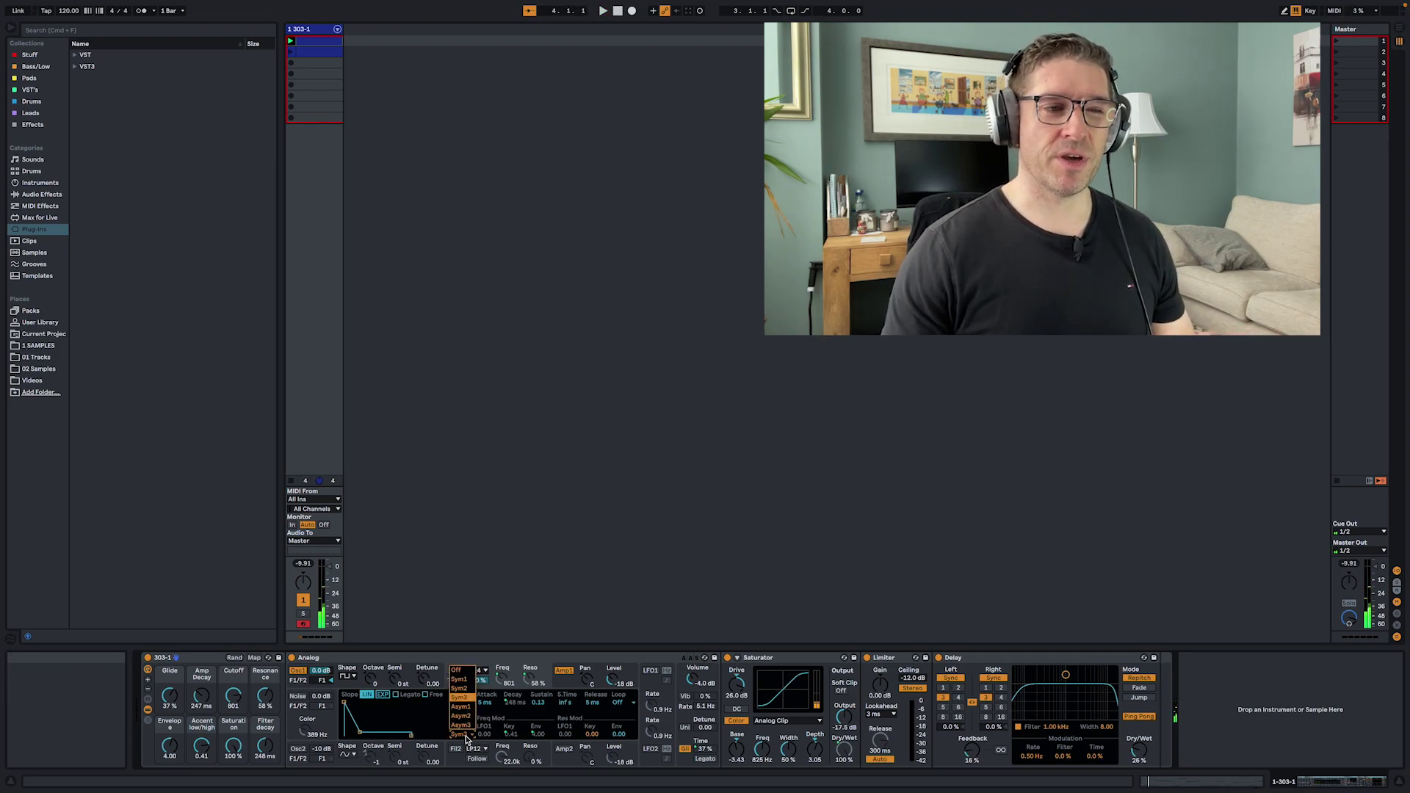
pyautogui.click(465, 707)
pyautogui.click(467, 734)
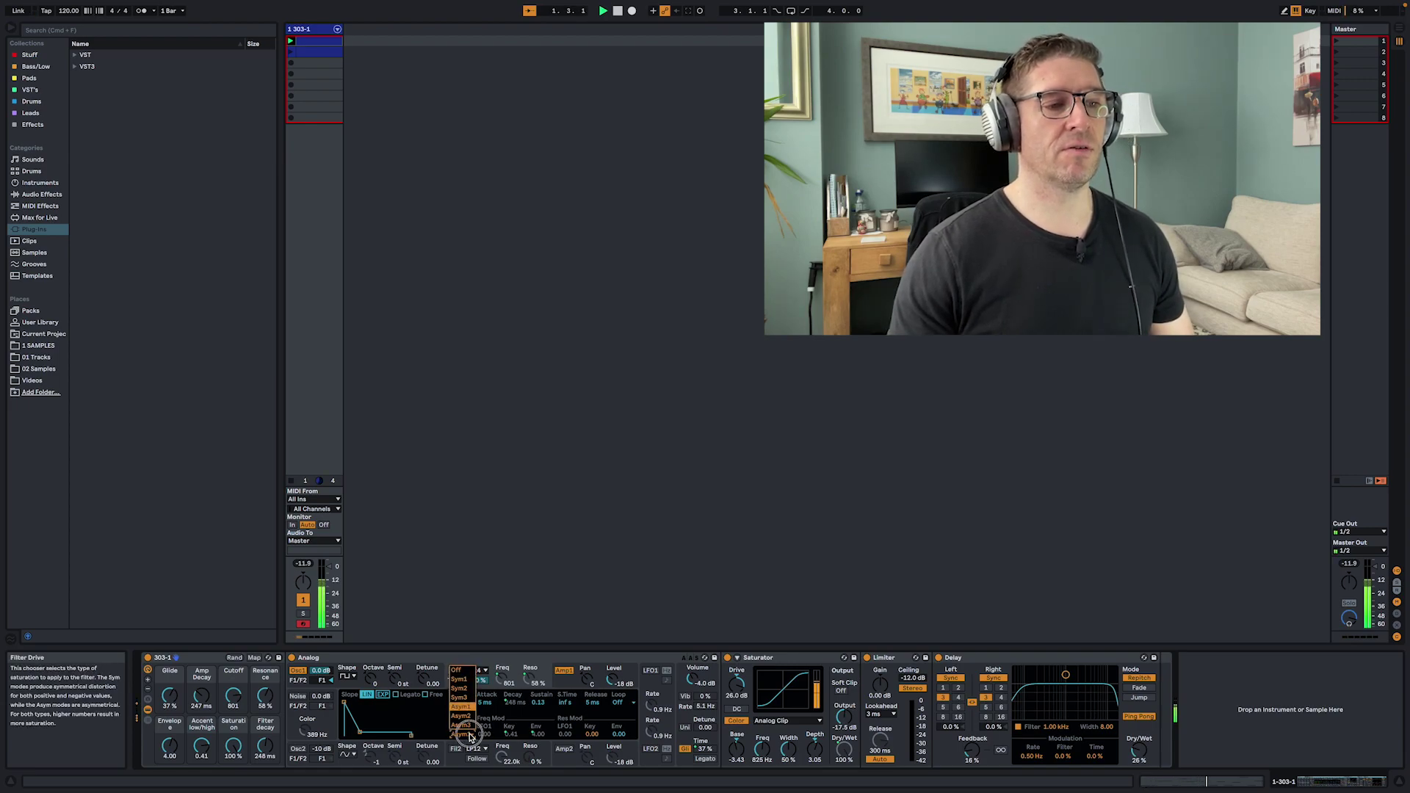
pyautogui.click(469, 715)
pyautogui.click(468, 731)
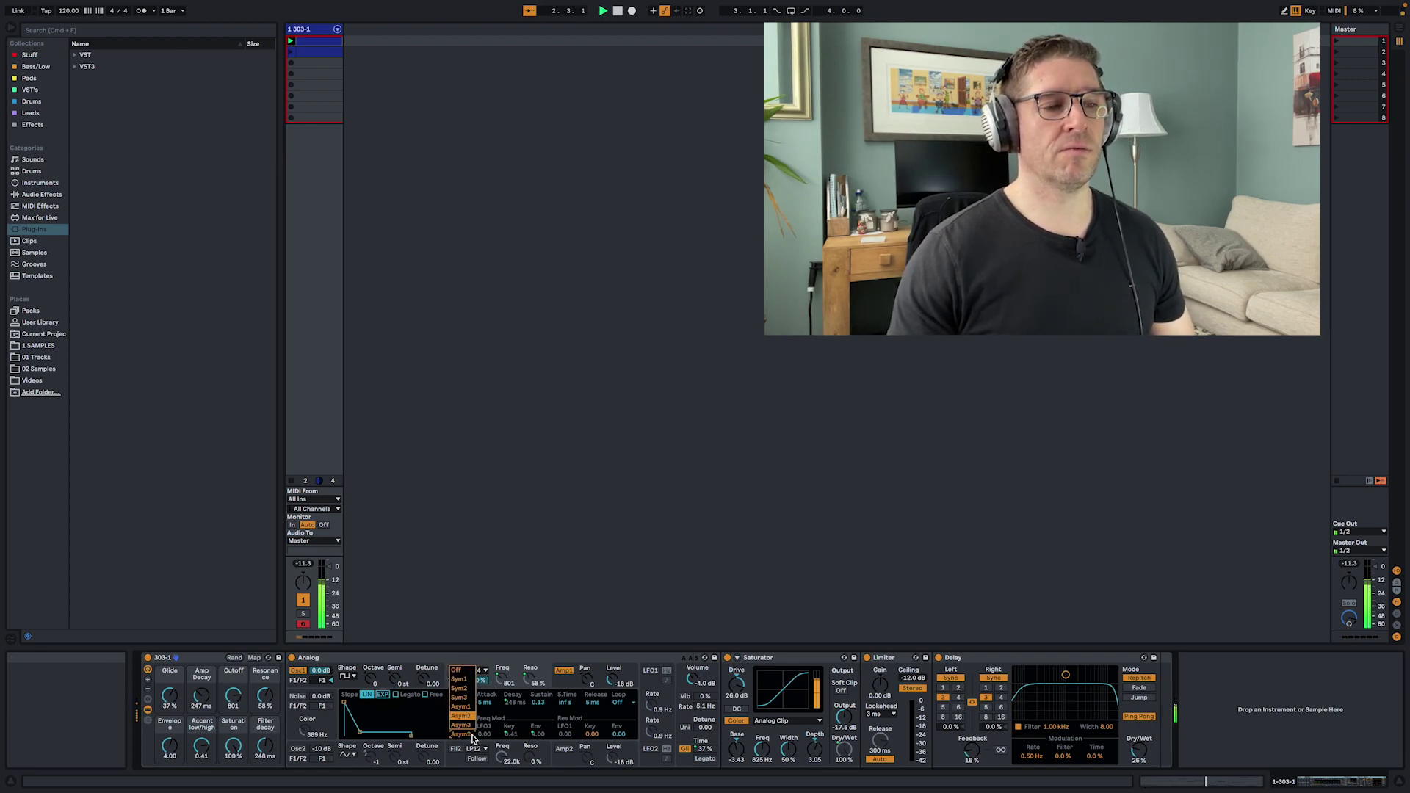
pyautogui.click(469, 727)
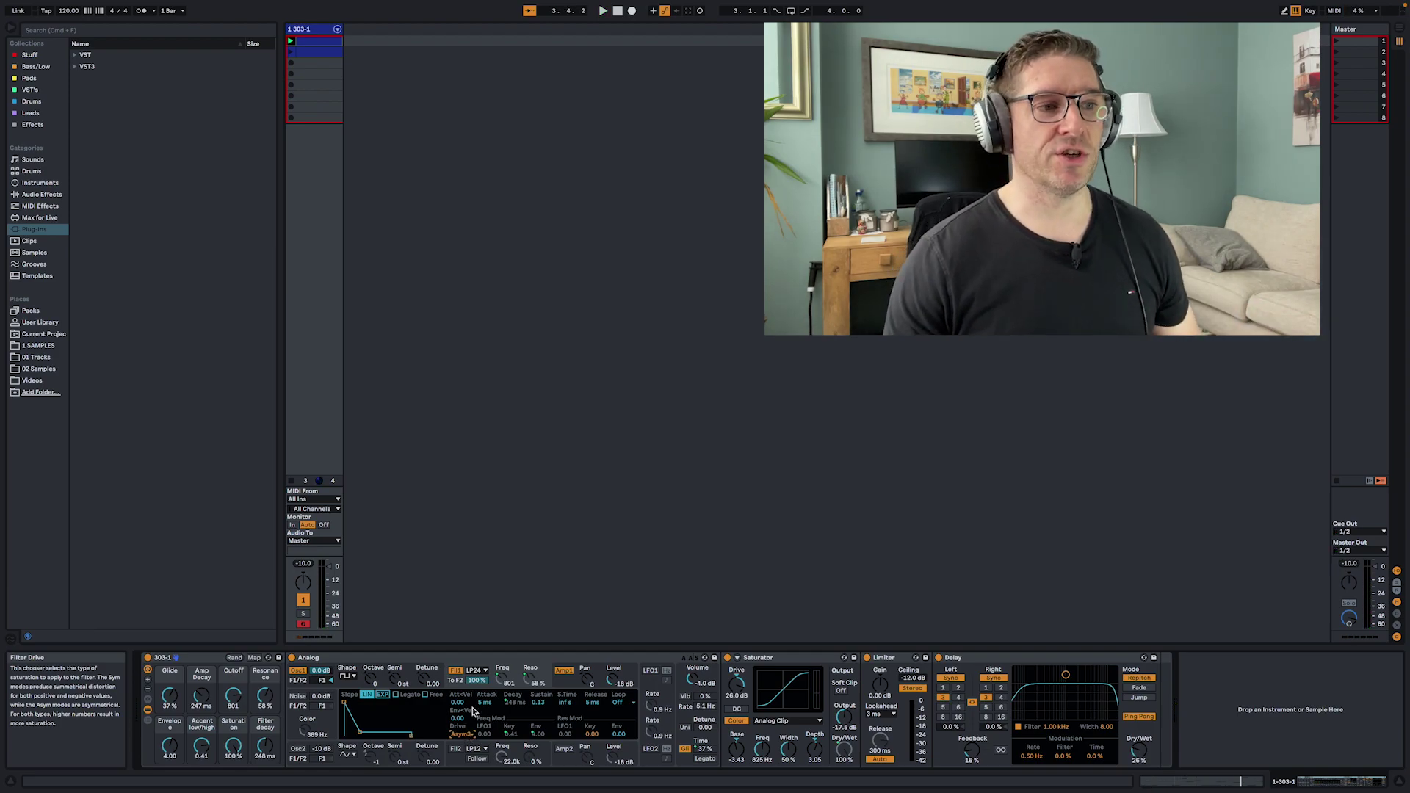
pyautogui.click(462, 733)
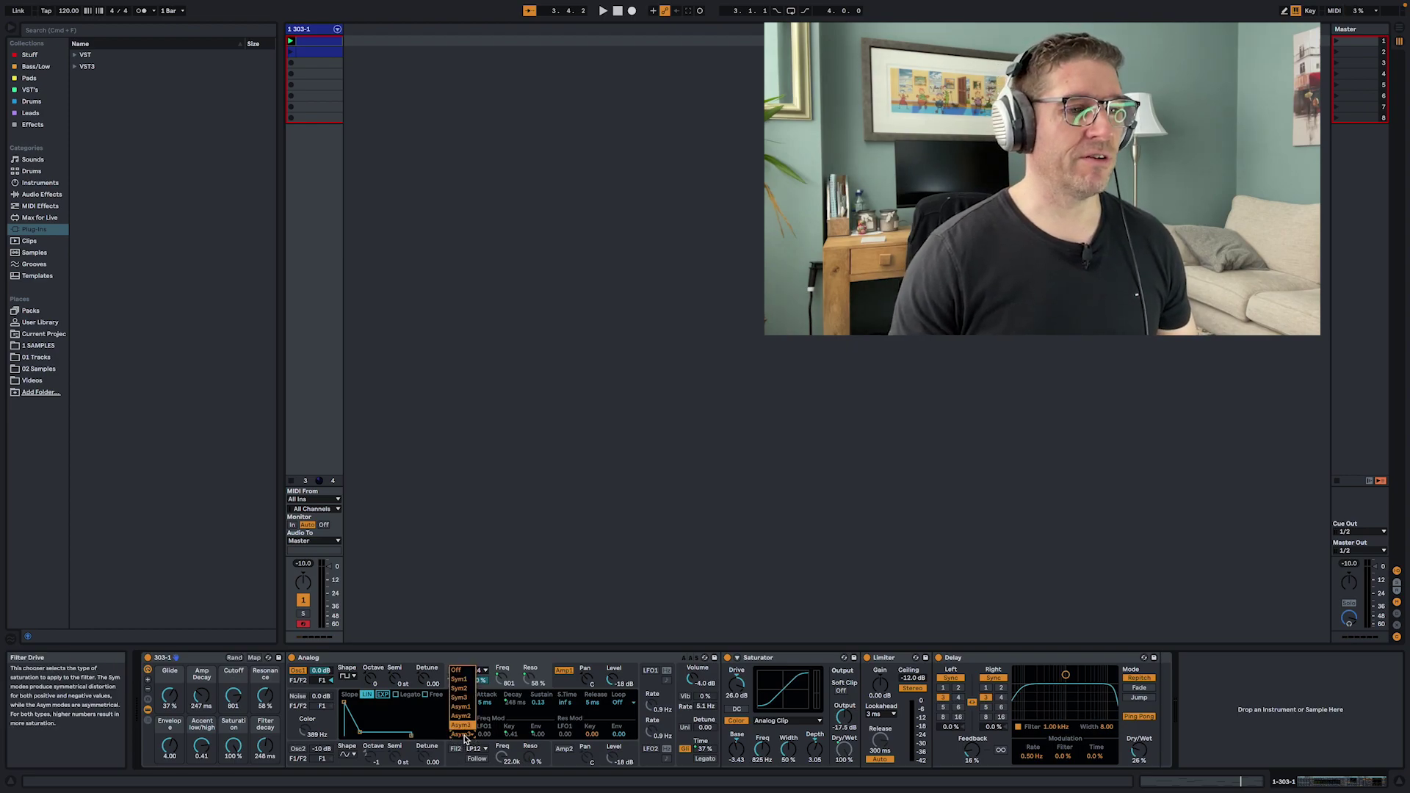
pyautogui.click(456, 699)
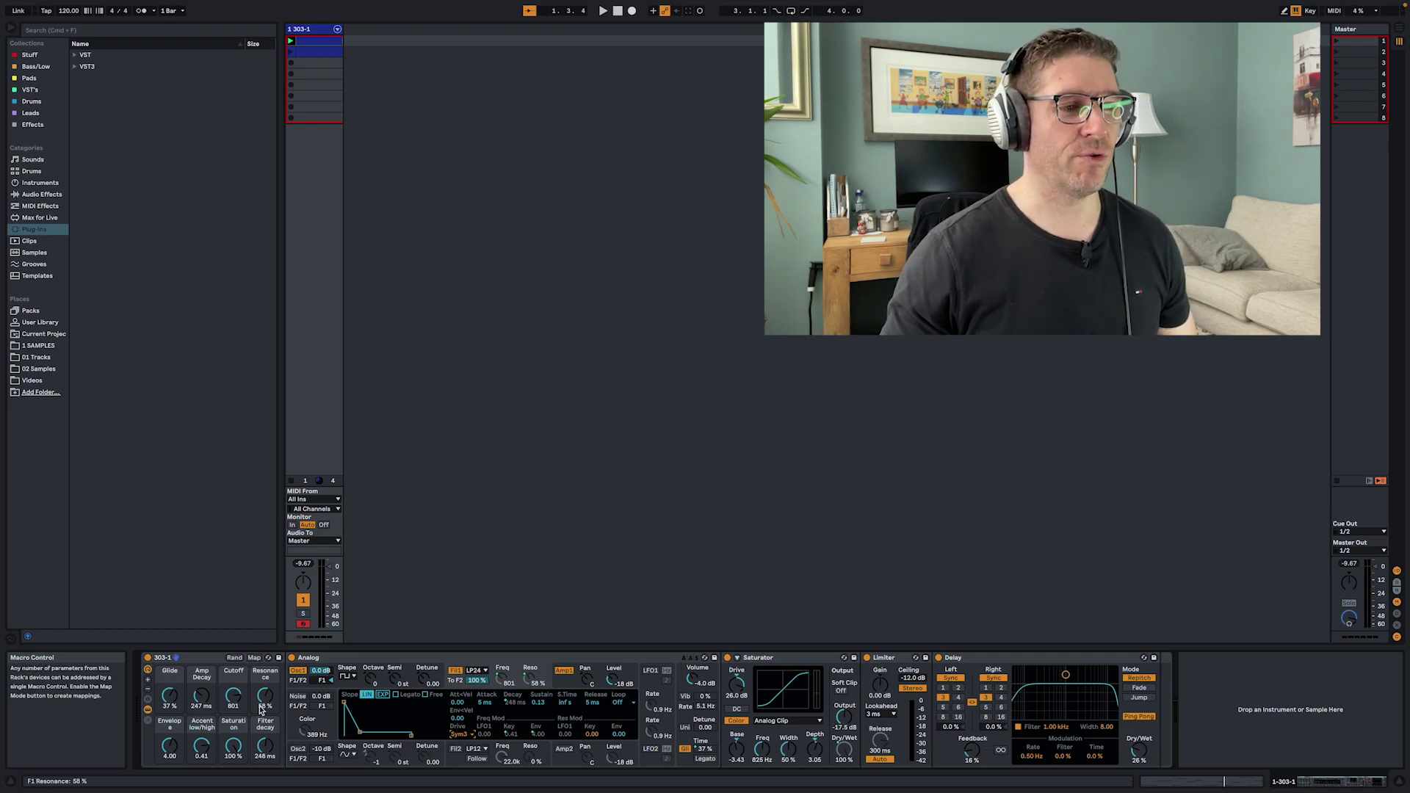
# Step: While the riff plays, turn Saturation down to 0% and lower Cutoff from 211 to 60
pyautogui.press('space')
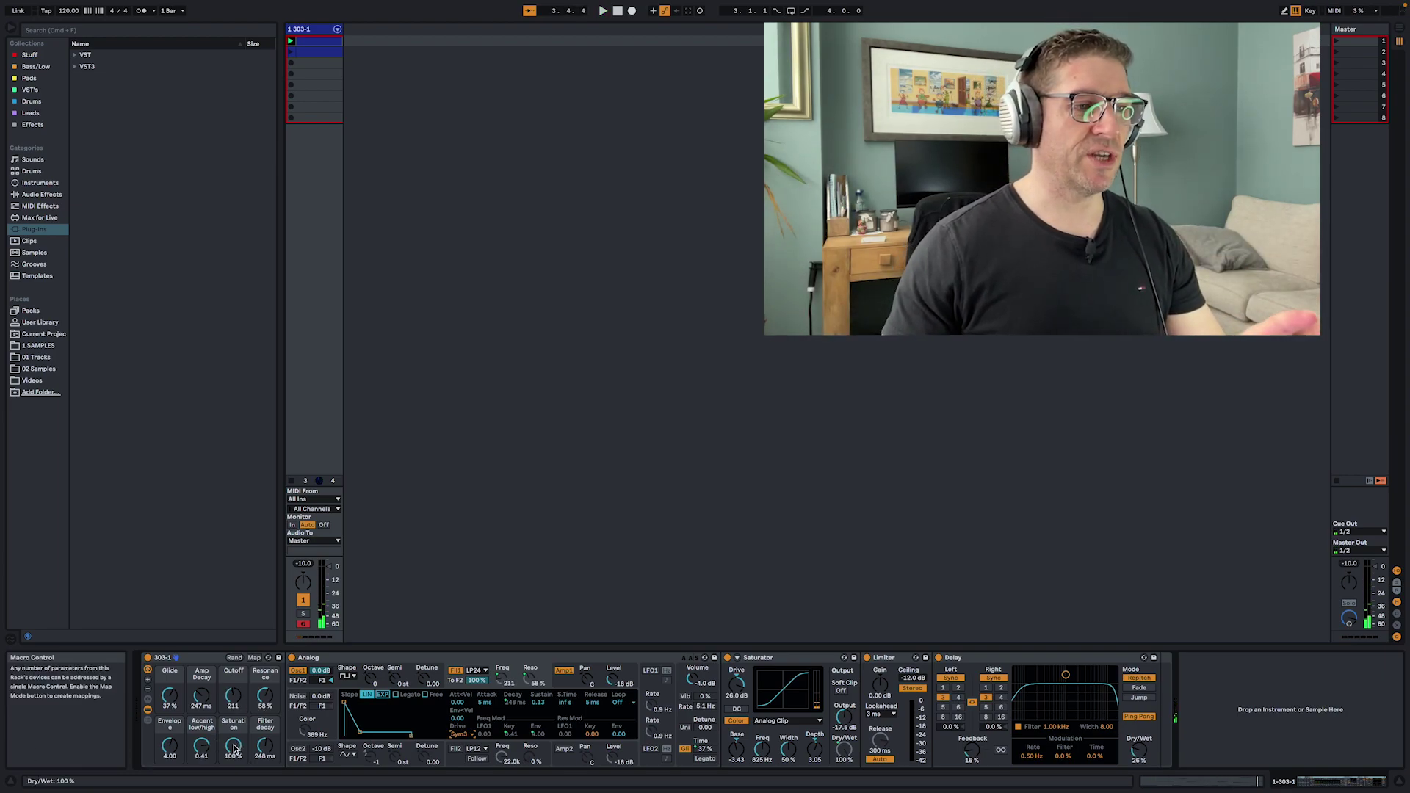
pyautogui.moveTo(234, 747); pyautogui.dragTo(234, 753)
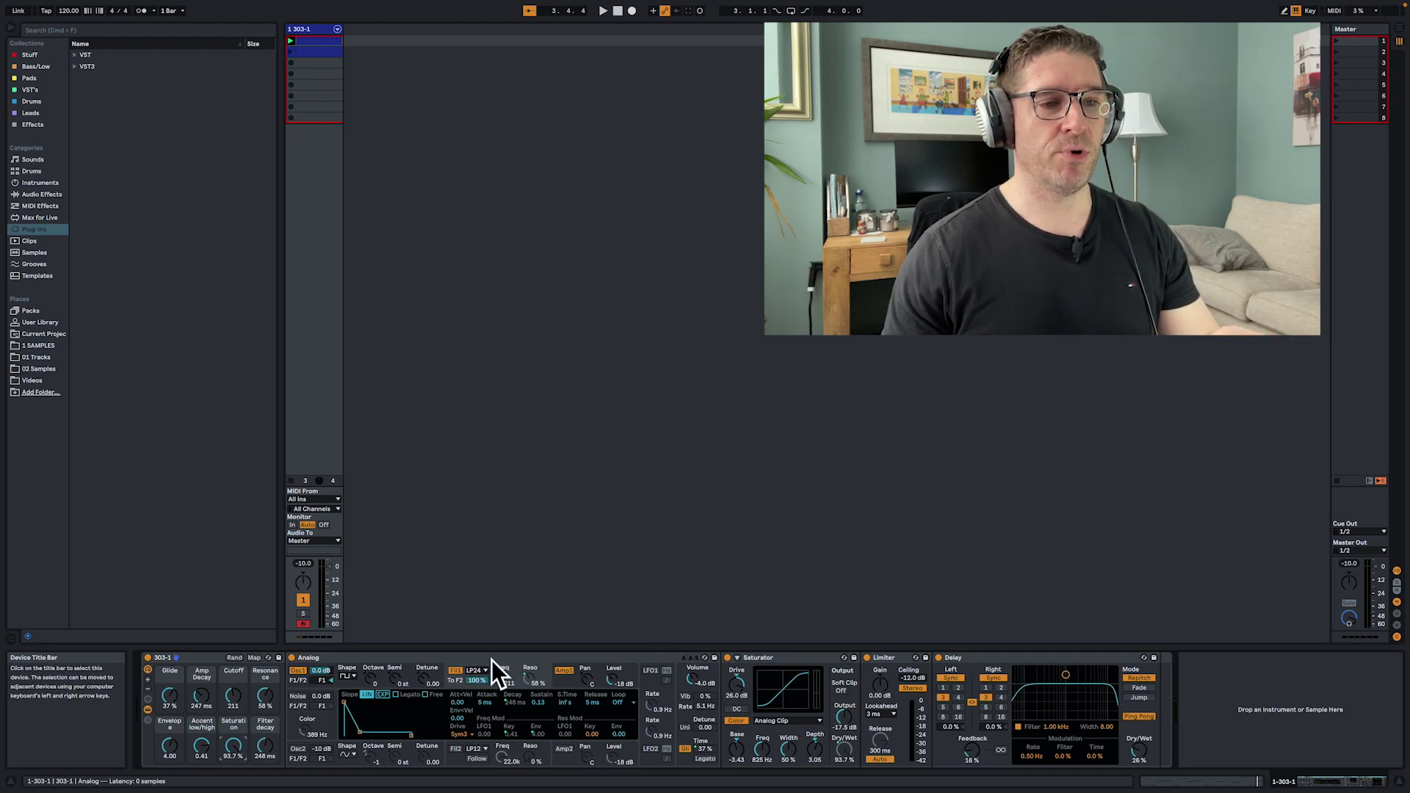
pyautogui.click(803, 661)
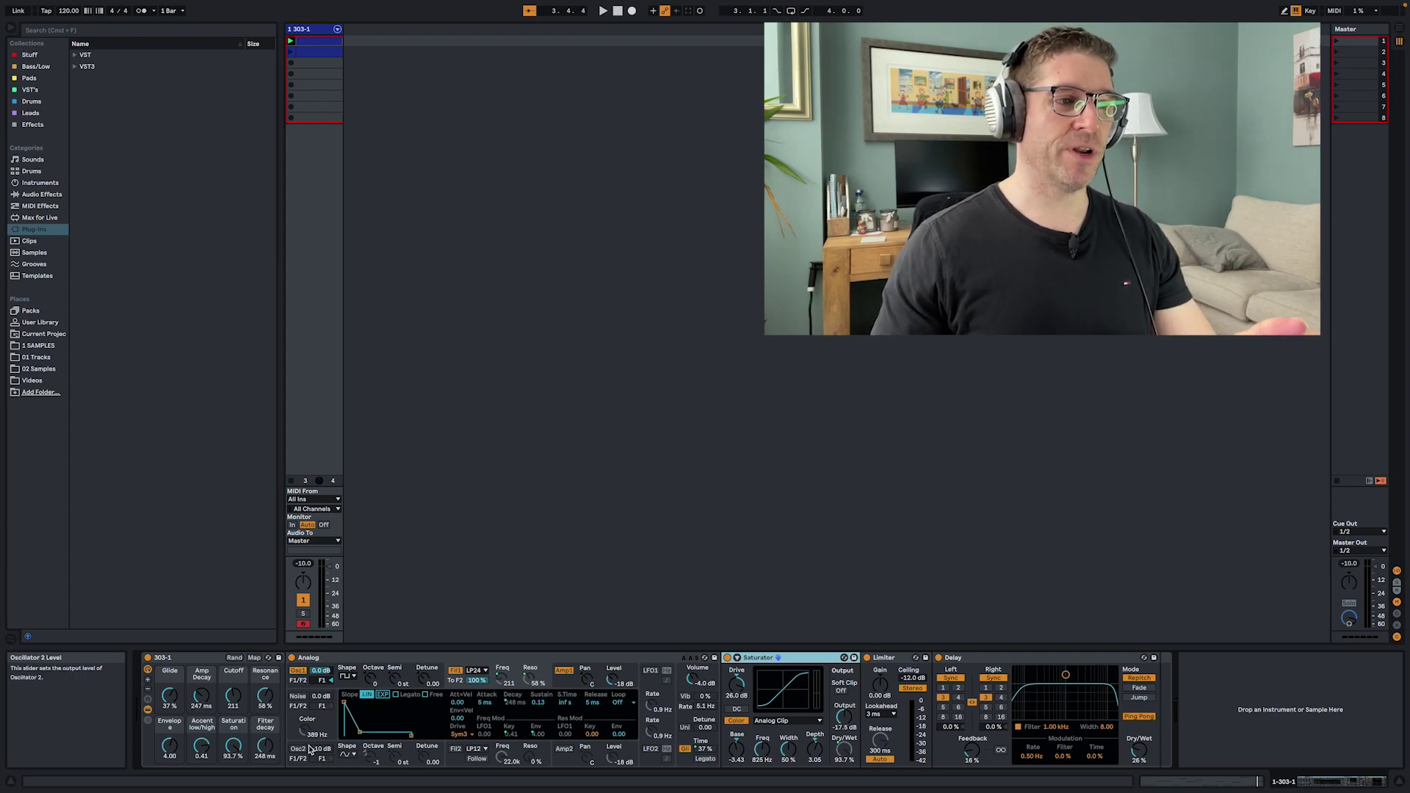
pyautogui.press('space')
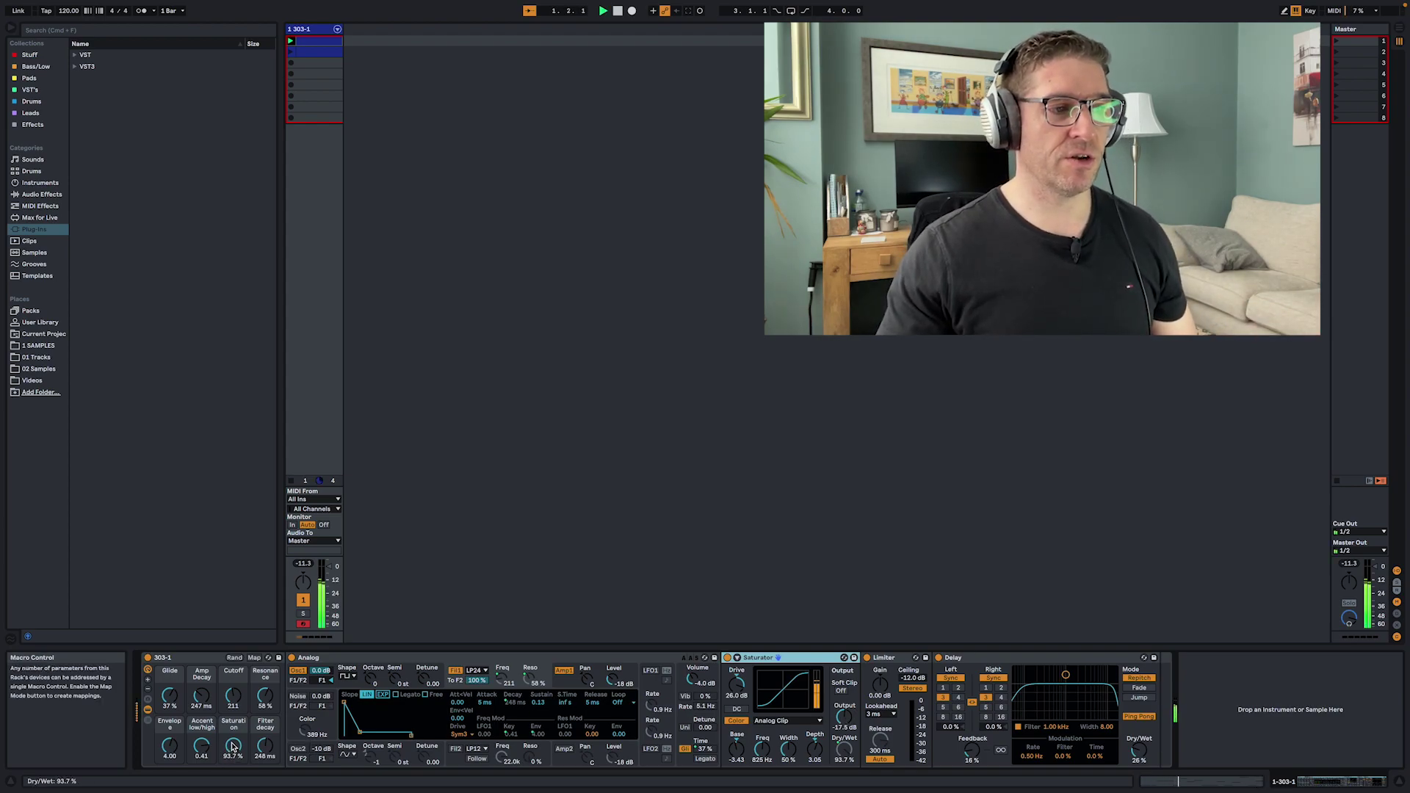
pyautogui.moveTo(233, 748); pyautogui.dragTo(233, 698)
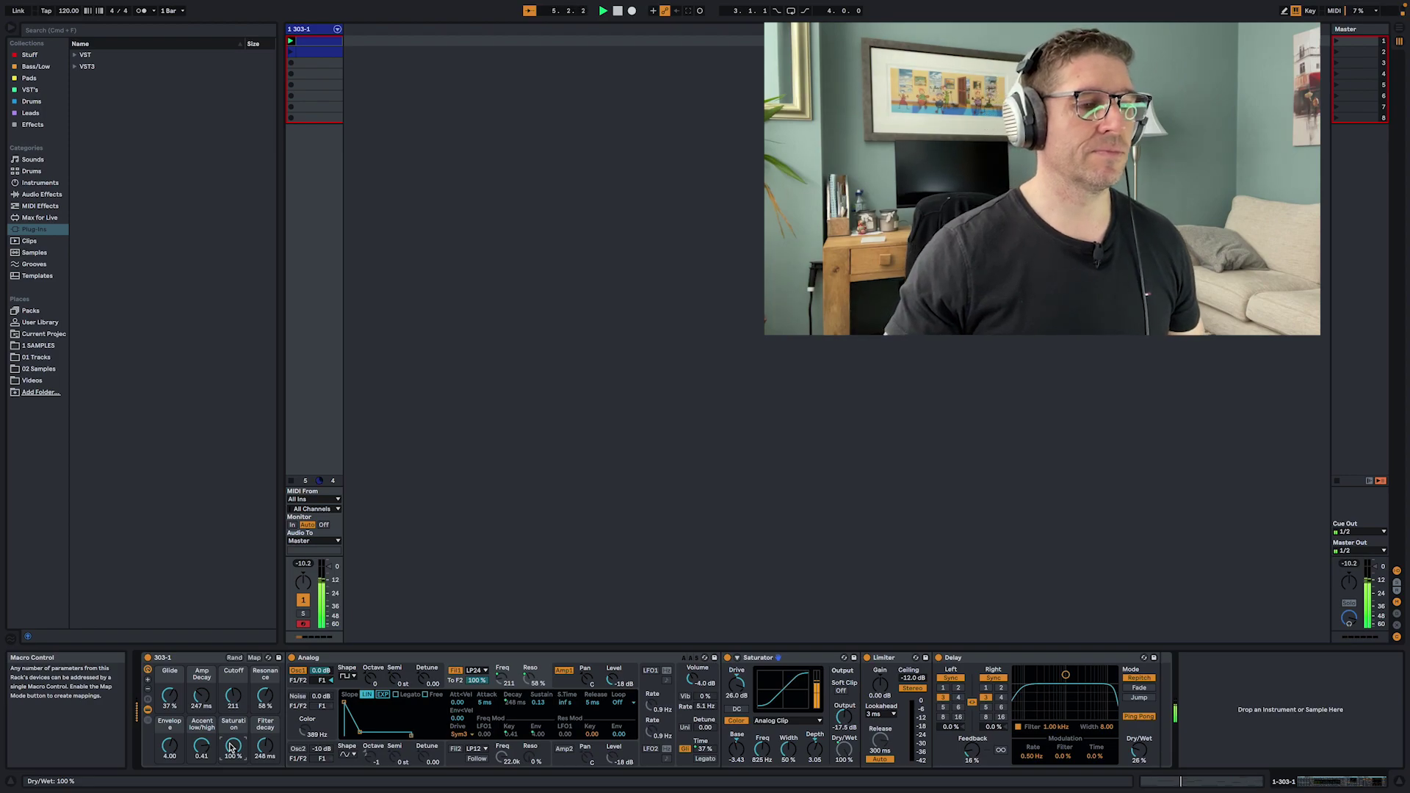
pyautogui.moveTo(230, 747); pyautogui.dragTo(231, 786)
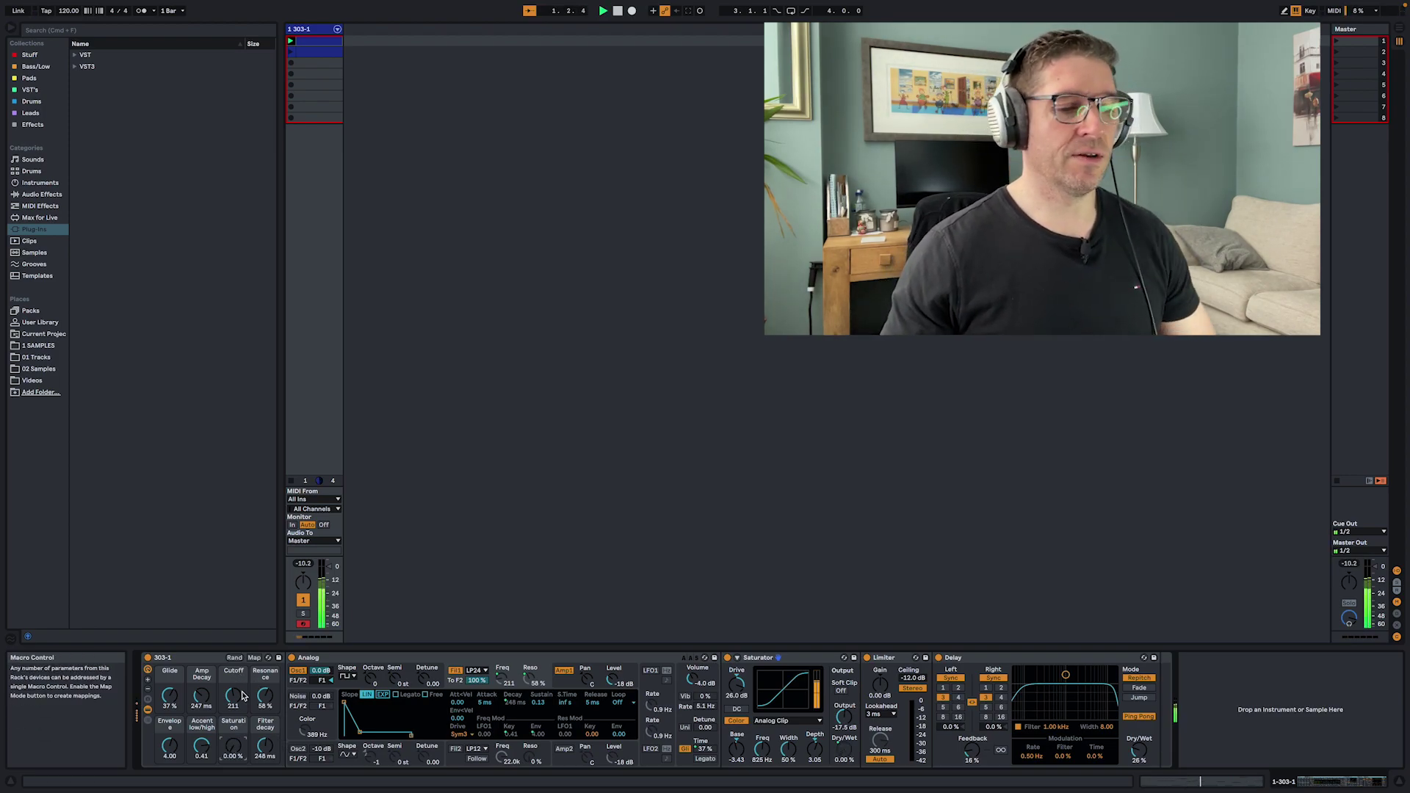
pyautogui.moveTo(242, 696)
pyautogui.mouseDown()
pyautogui.moveTo(242, 723)
pyautogui.moveTo(243, 699)
pyautogui.mouseUp()
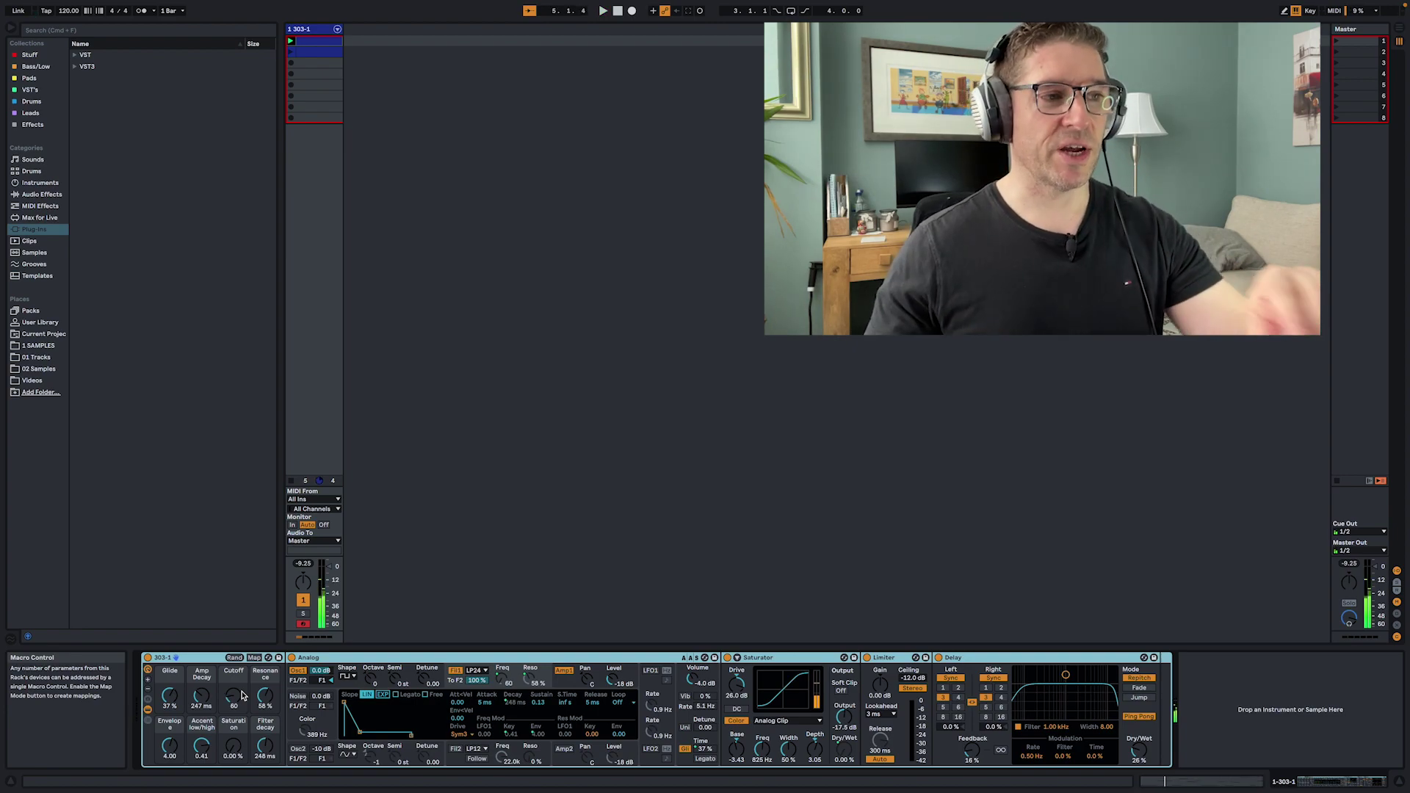
# Step: Give Oscillator 1 a different waveform and start the riff playing
pyautogui.click(354, 680)
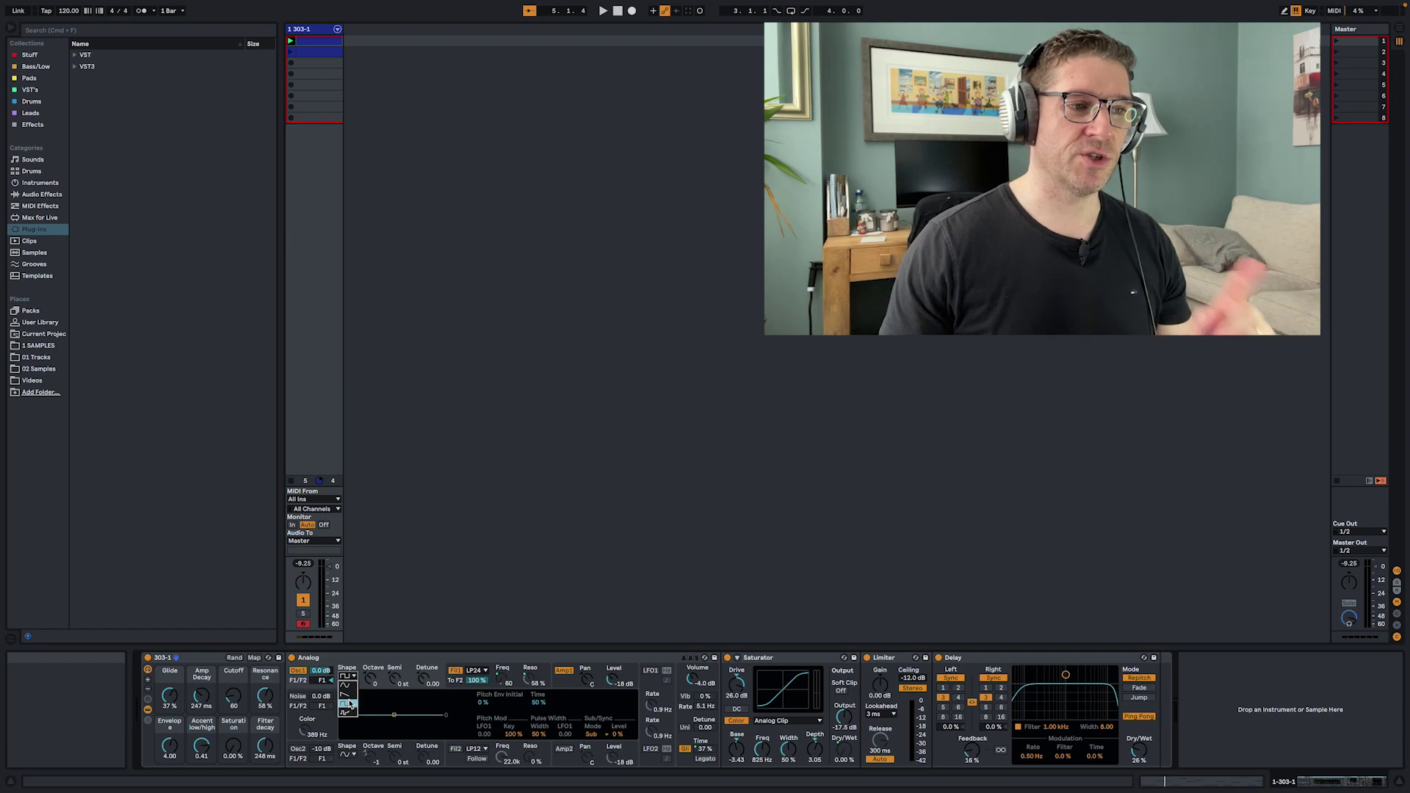
pyautogui.click(352, 702)
pyautogui.press('space')
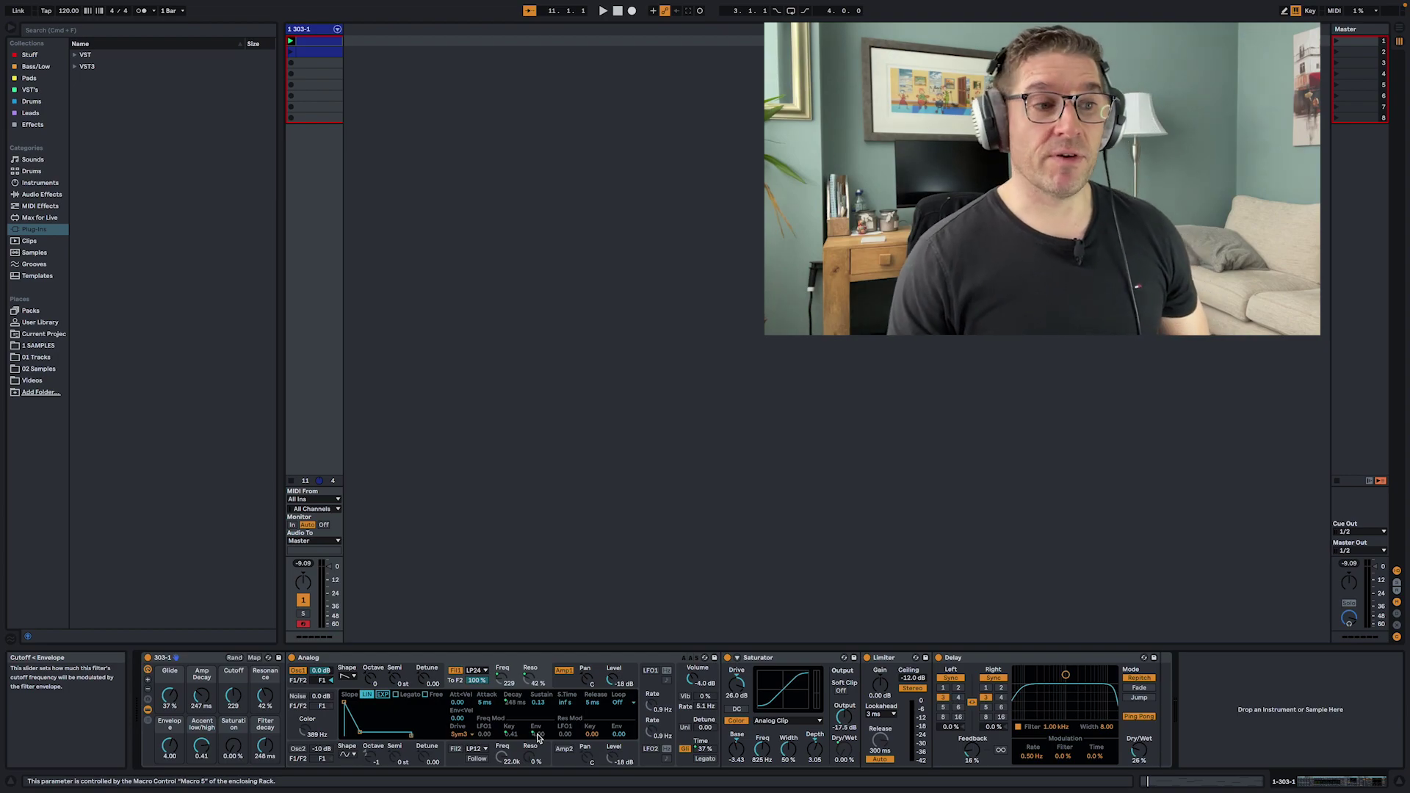
# Step: Start the riff playing to hear the filter opened up
pyautogui.press('space')
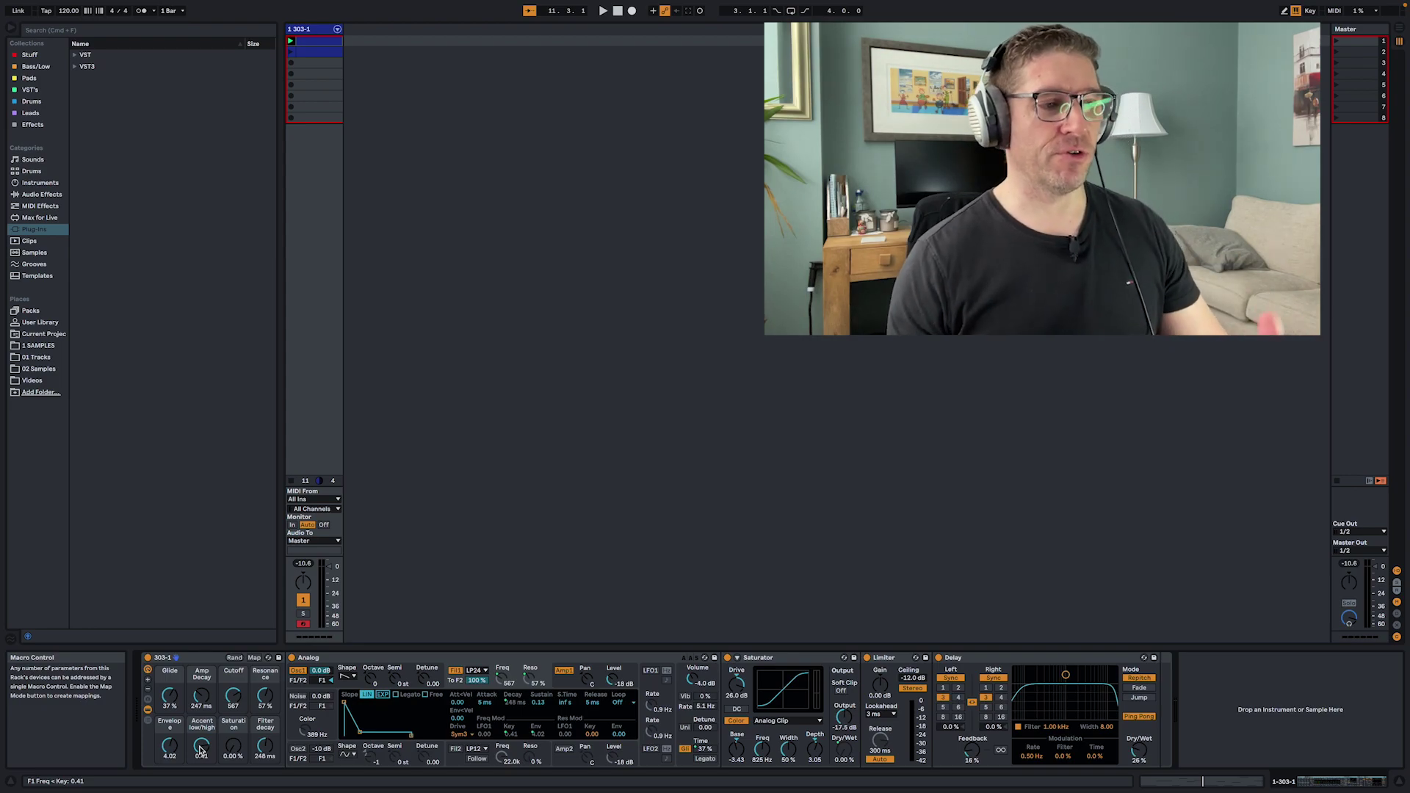
# Step: Start, stop and replay the riff with Saturation at 100% and Envelope at 5.15
pyautogui.press('space')
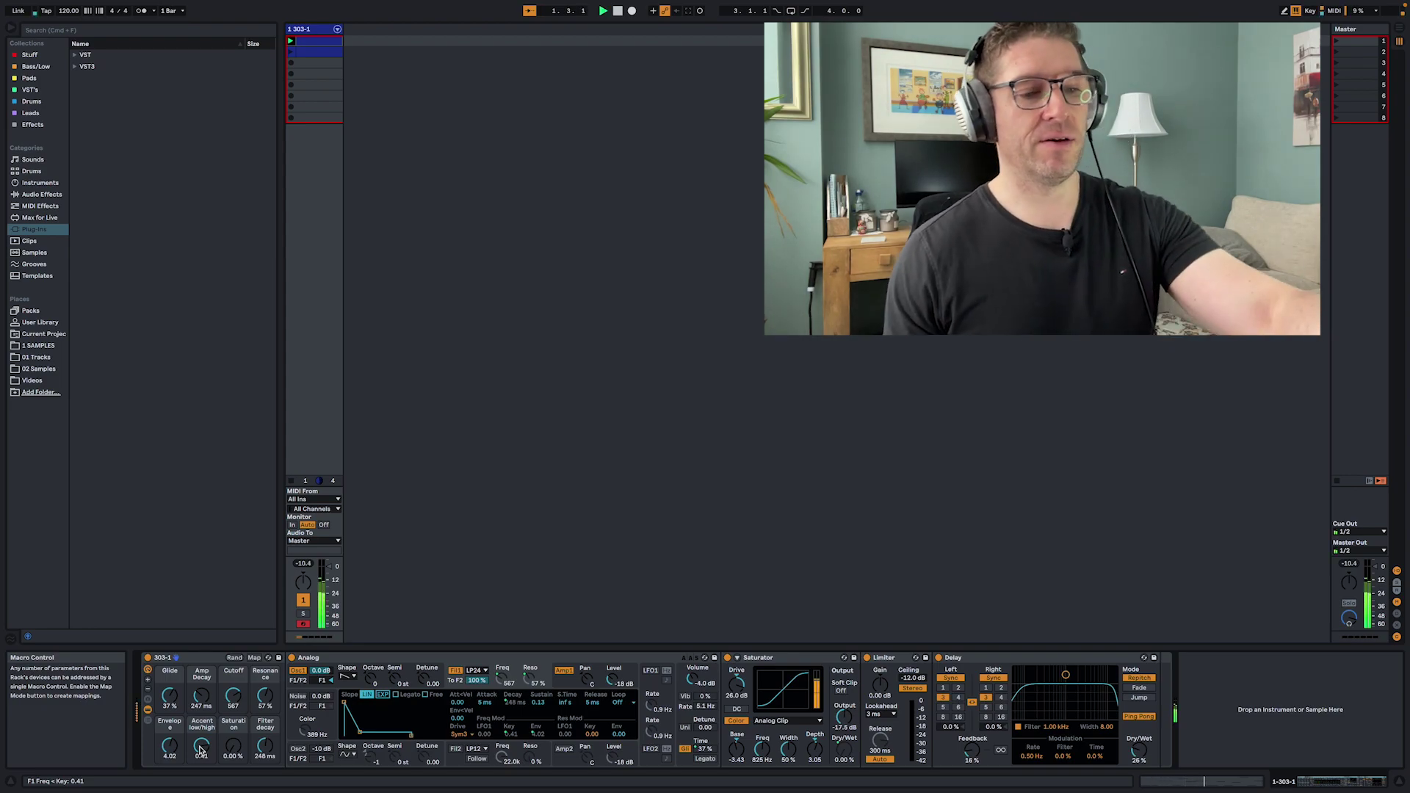
pyautogui.press('space')
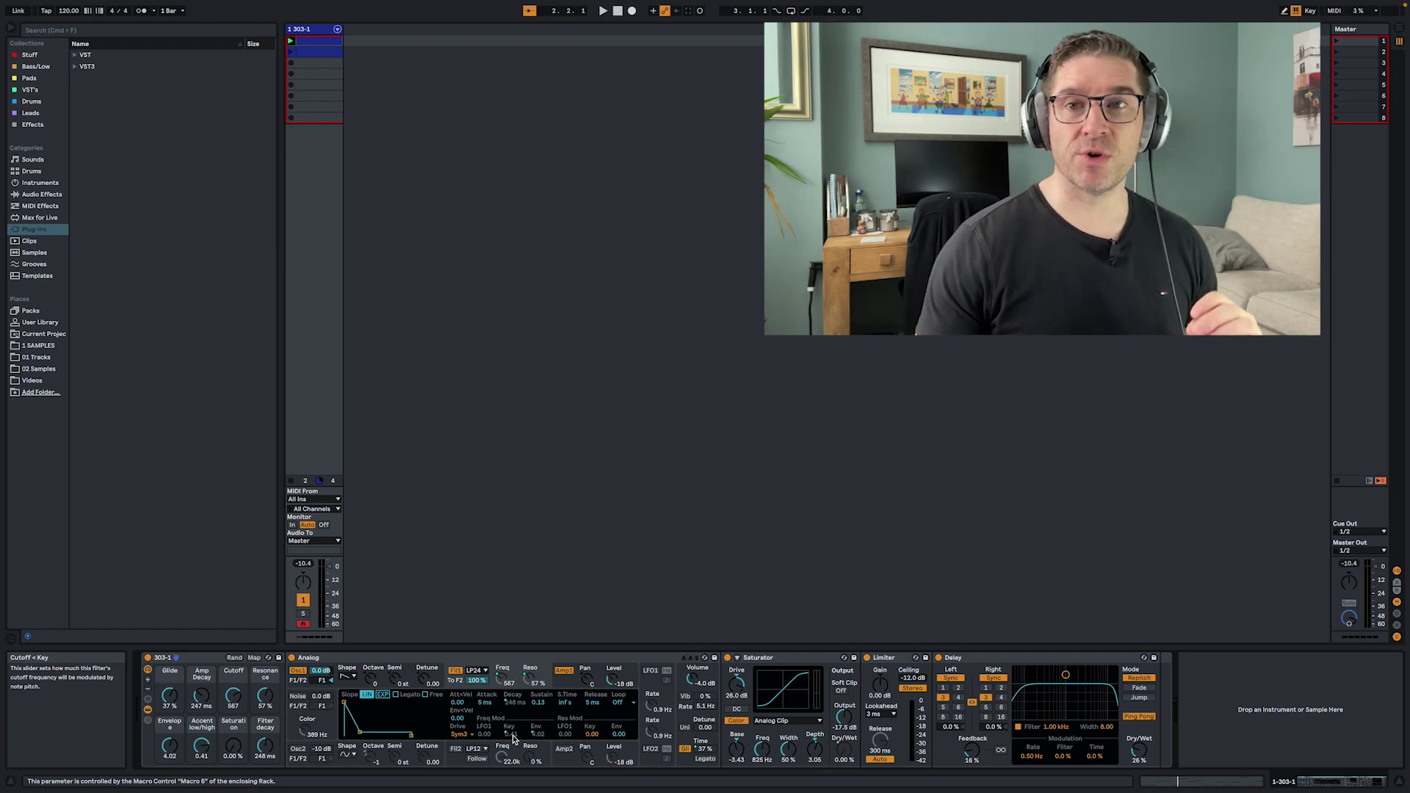
pyautogui.press('space')
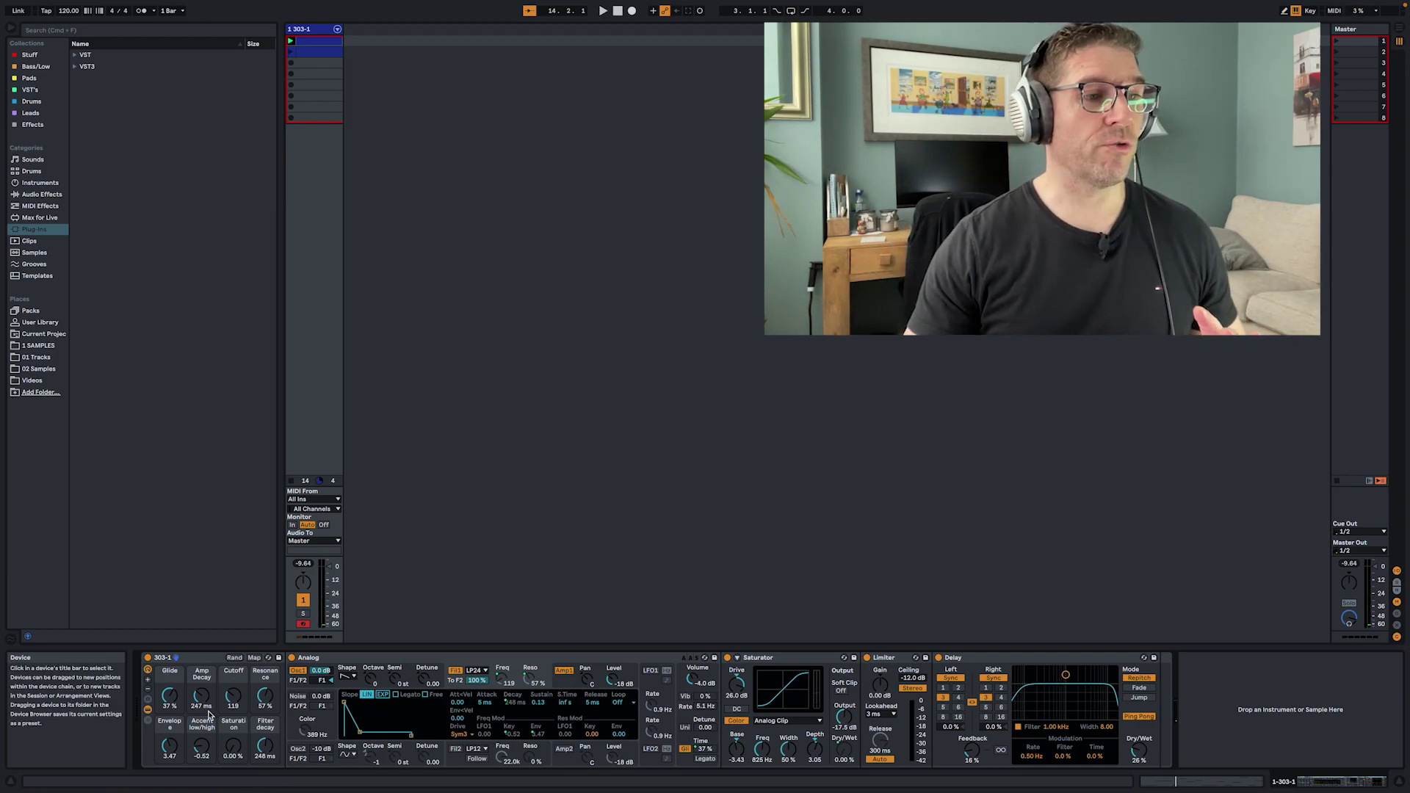
pyautogui.press('space')
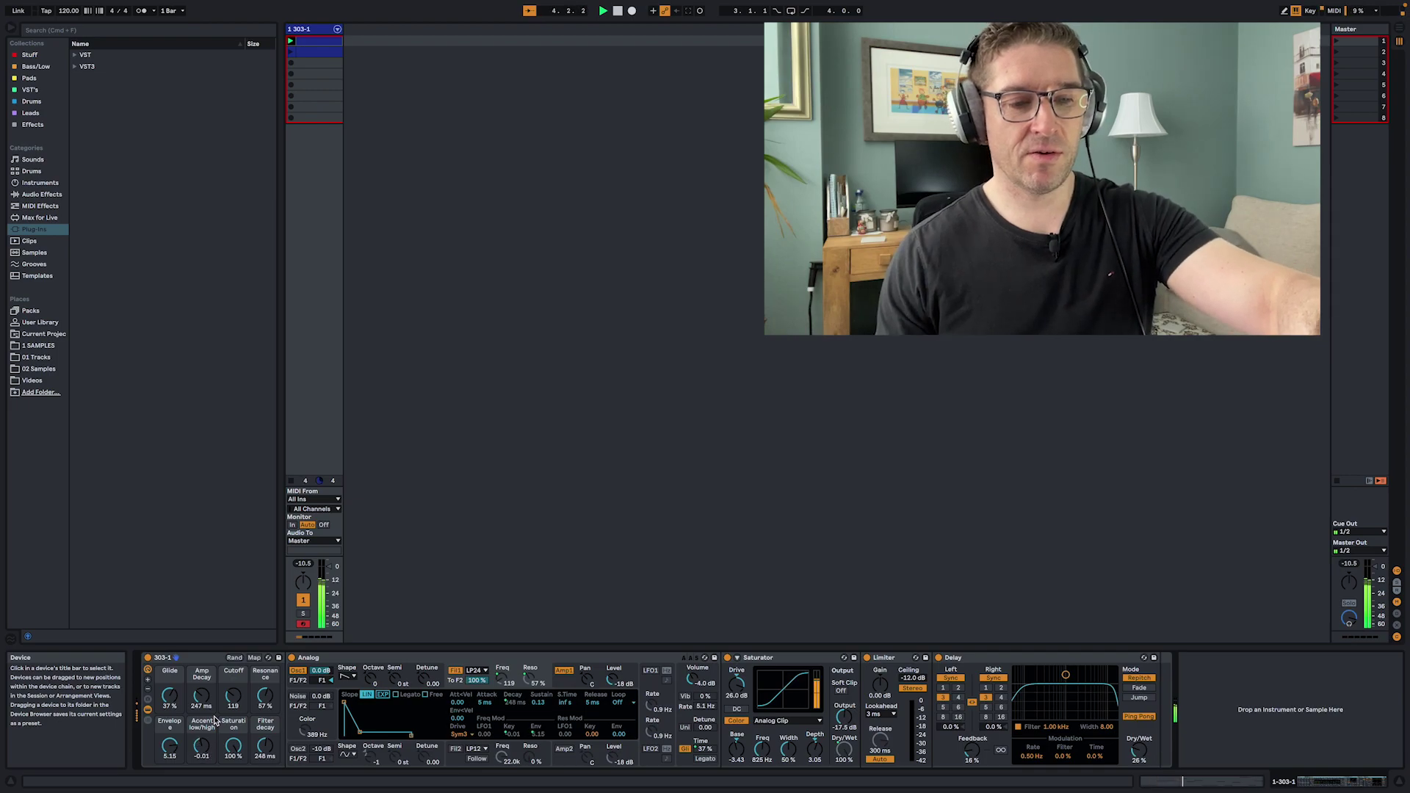
# Step: Stop and restart playback of the riff a few times
pyautogui.press('space')
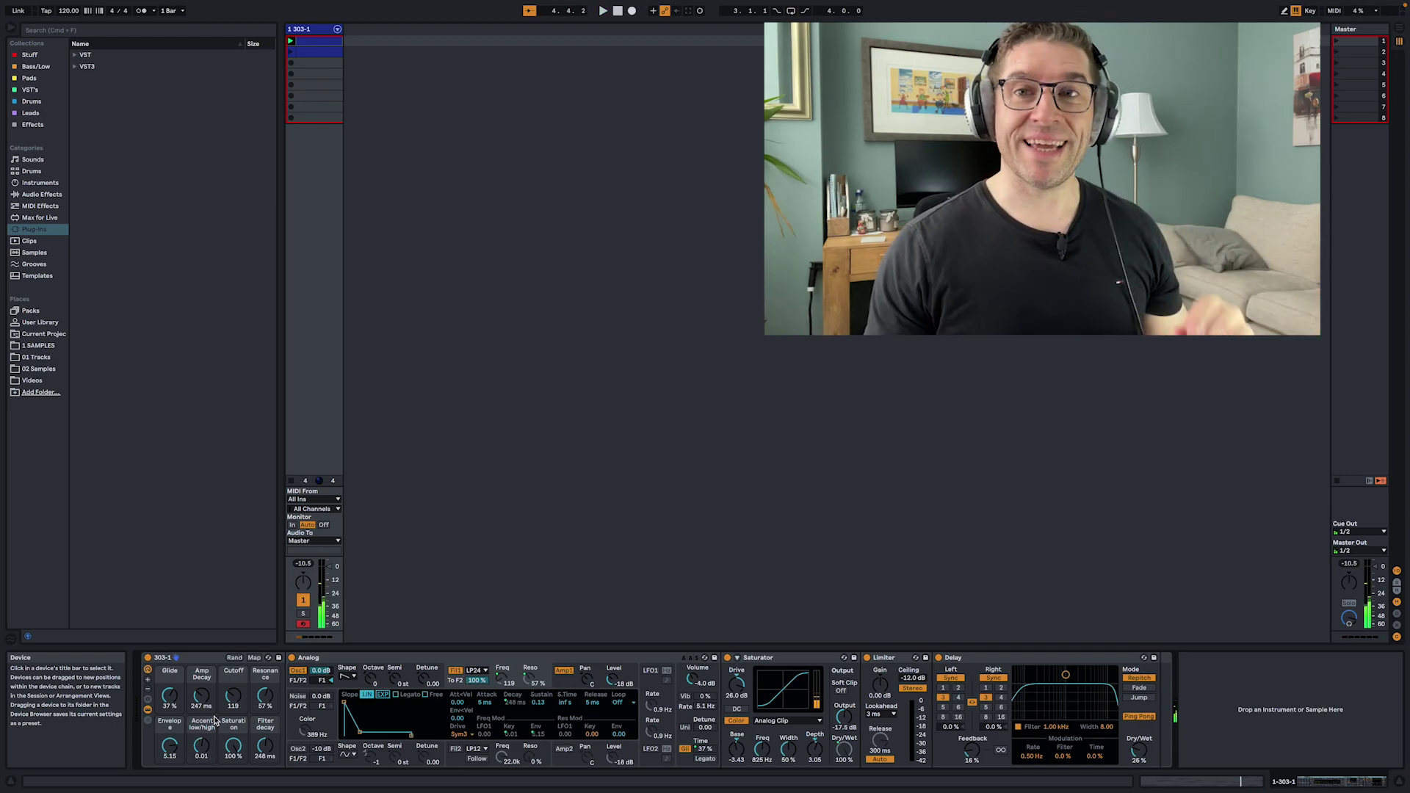
pyautogui.press('space')
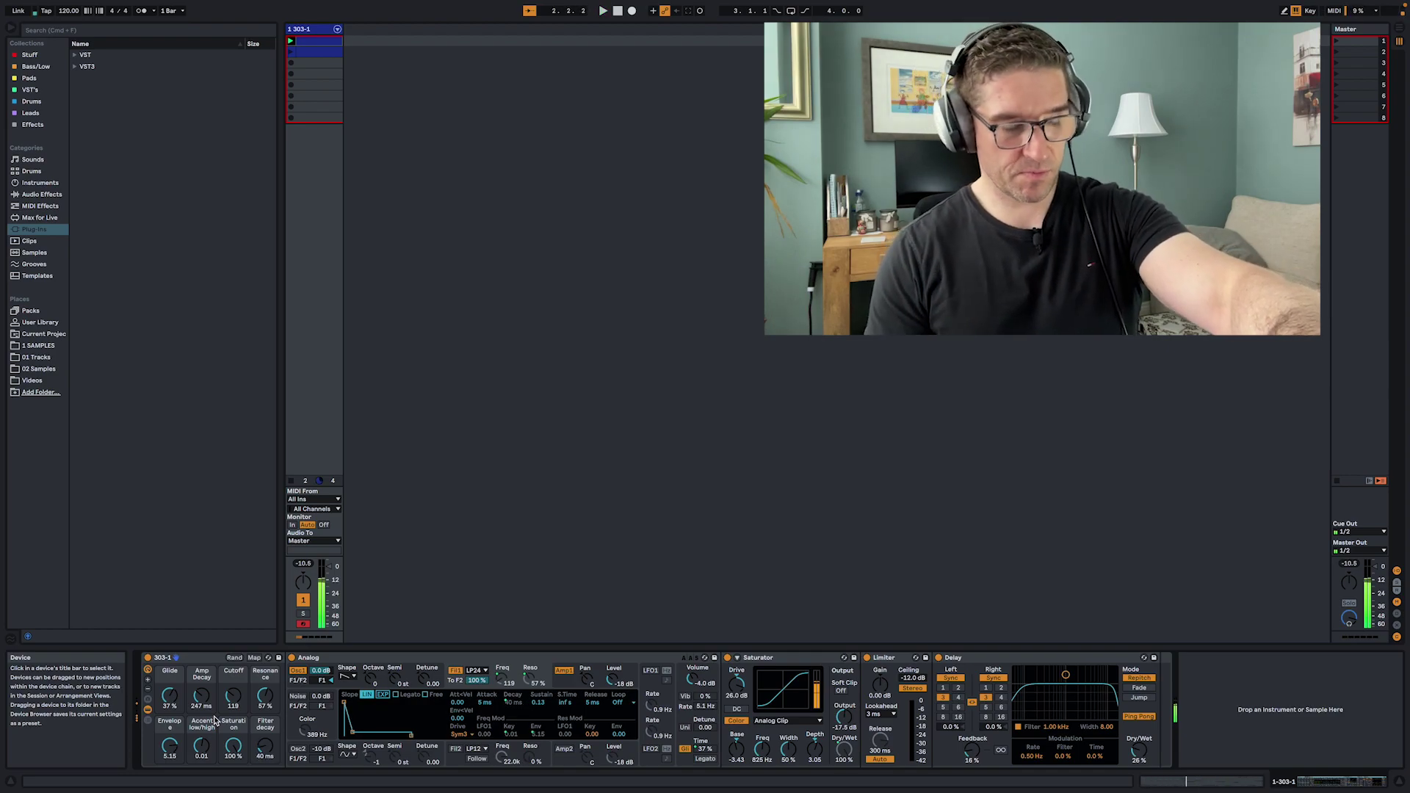
pyautogui.press('space')
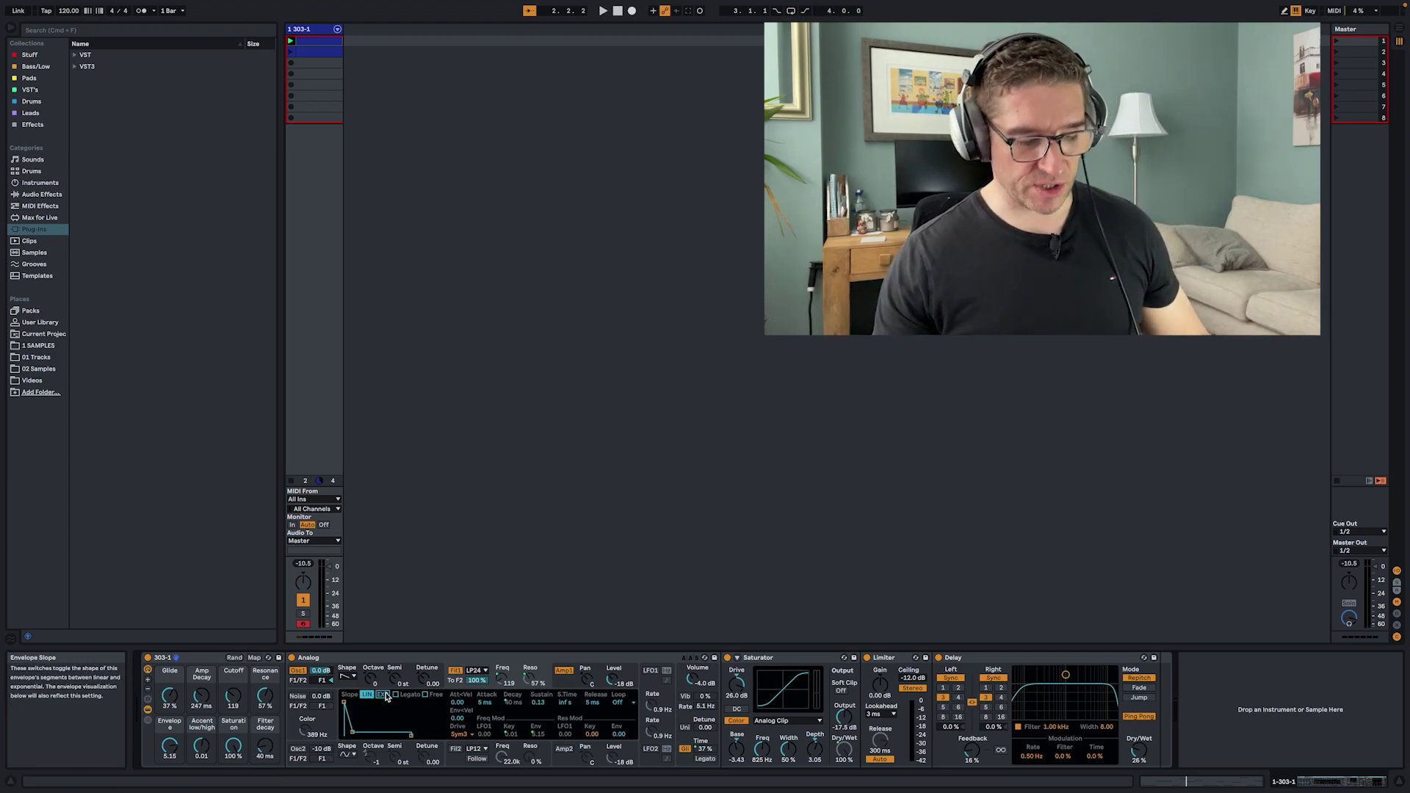
pyautogui.press('space')
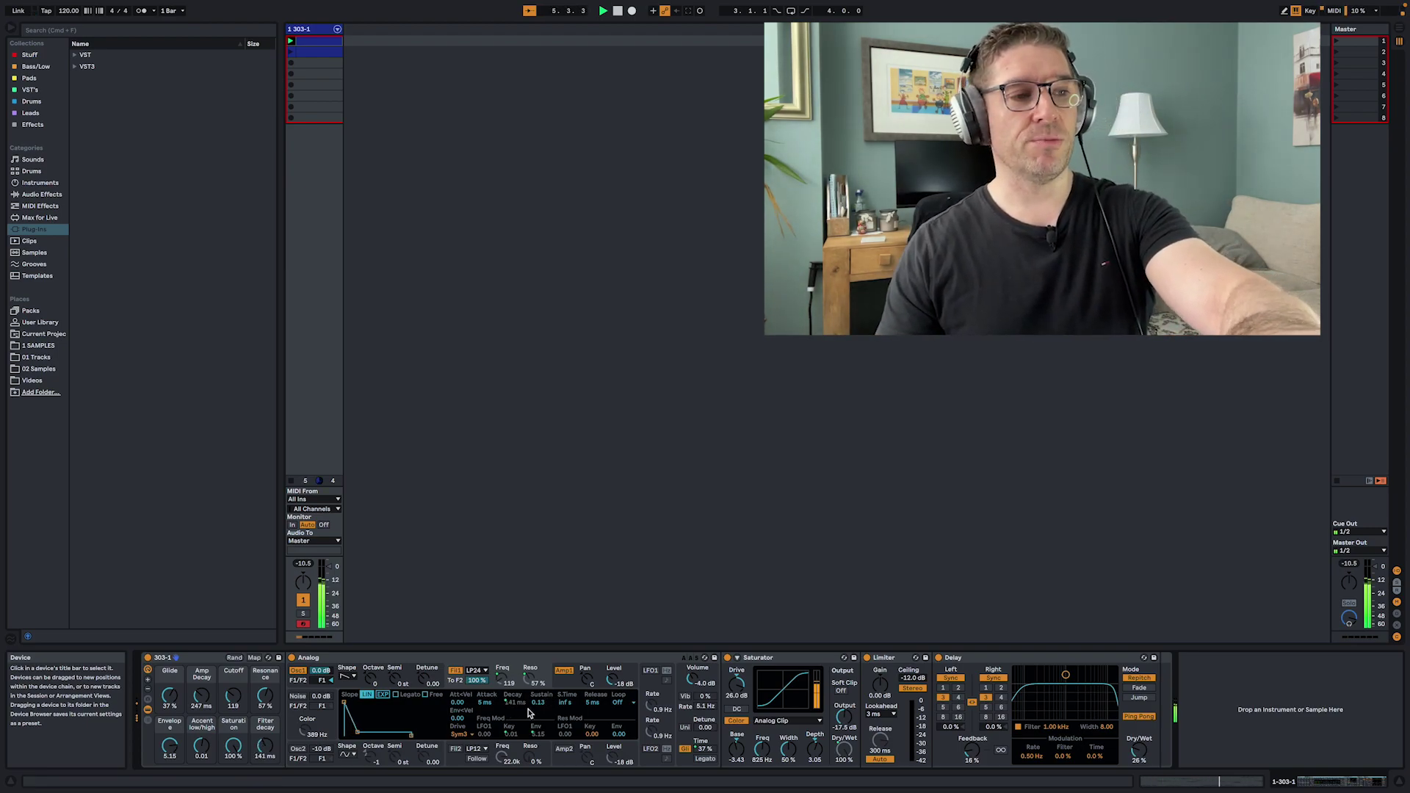
# Step: Flip the envelope slope to linear and back to exponential, then make Oscillator 1 a rectangle wave
pyautogui.click(383, 696)
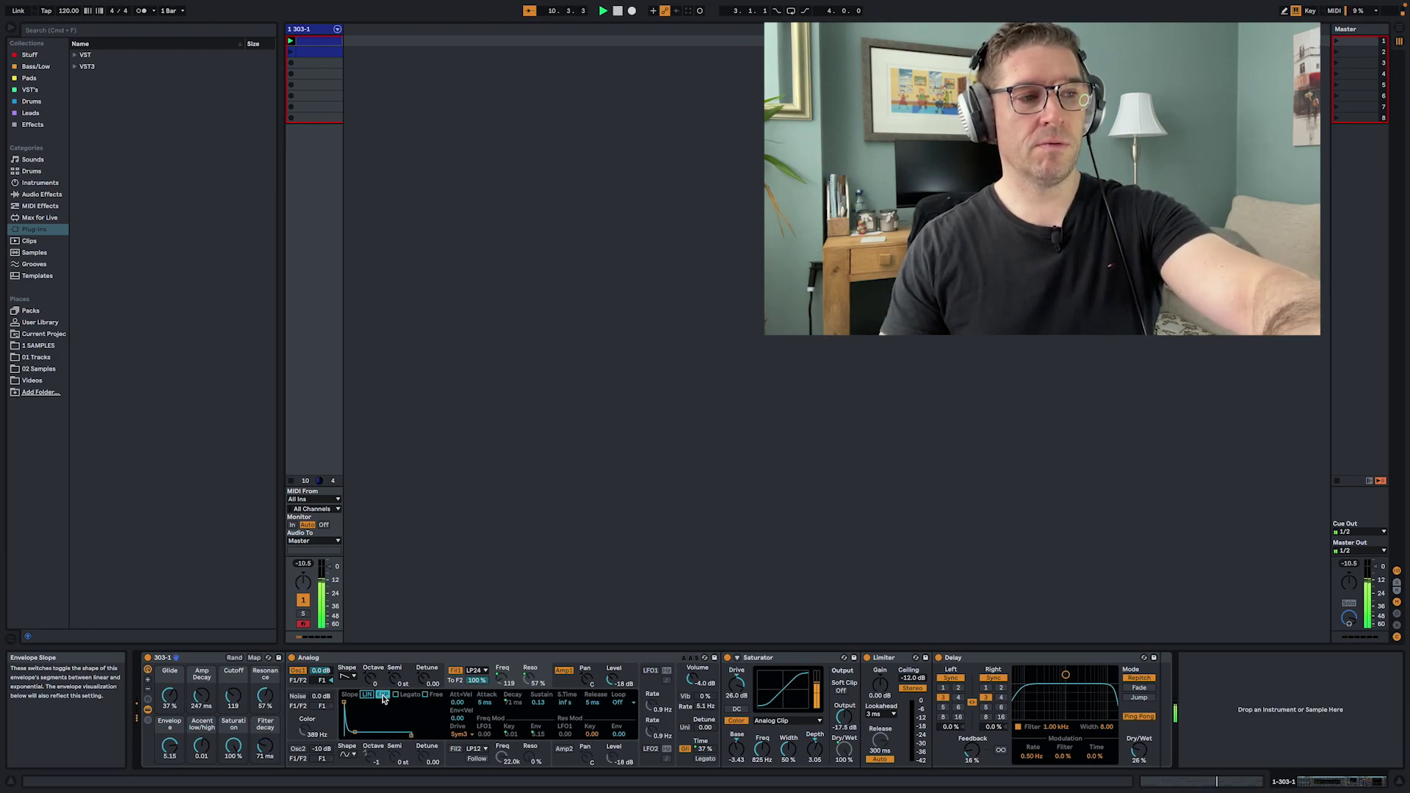
pyautogui.click(380, 698)
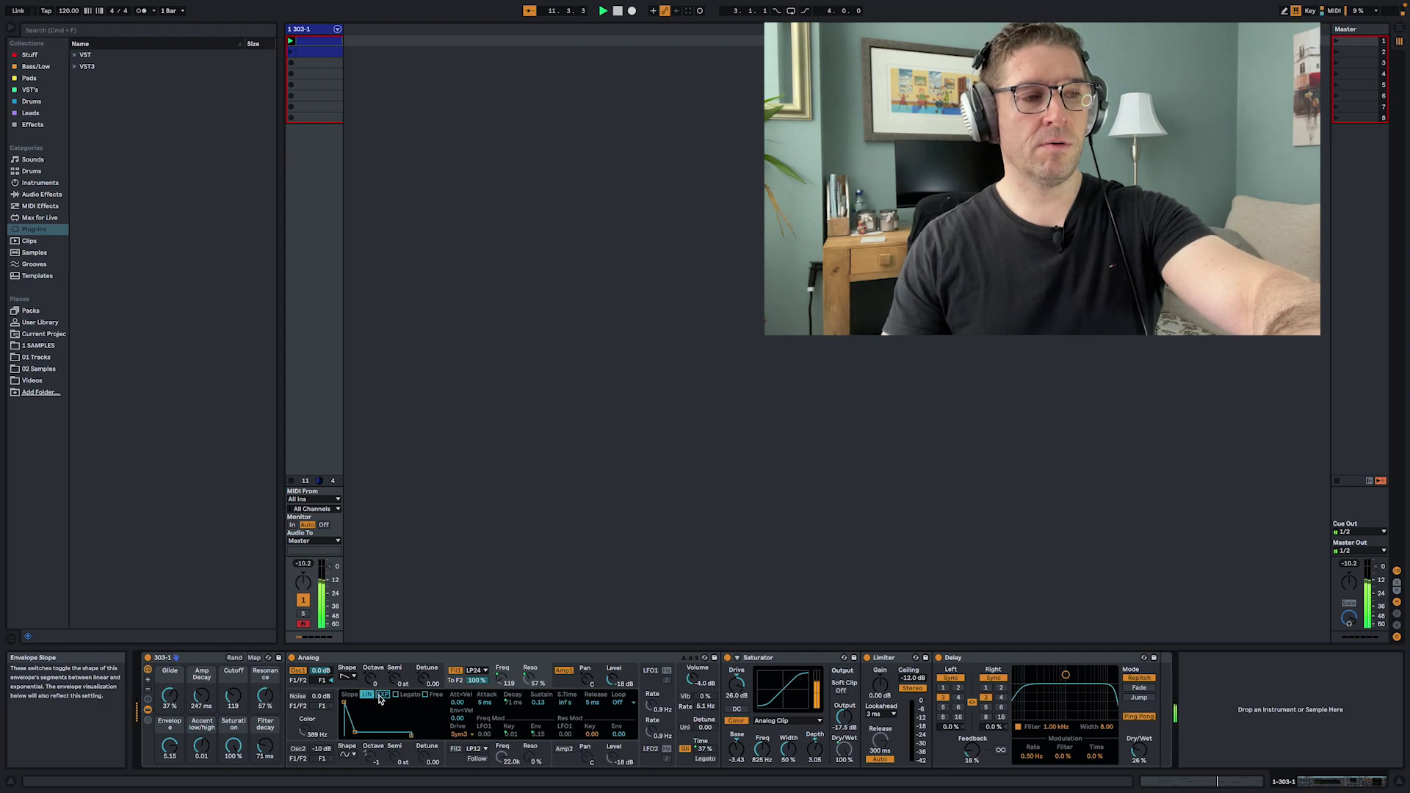
pyautogui.click(383, 698)
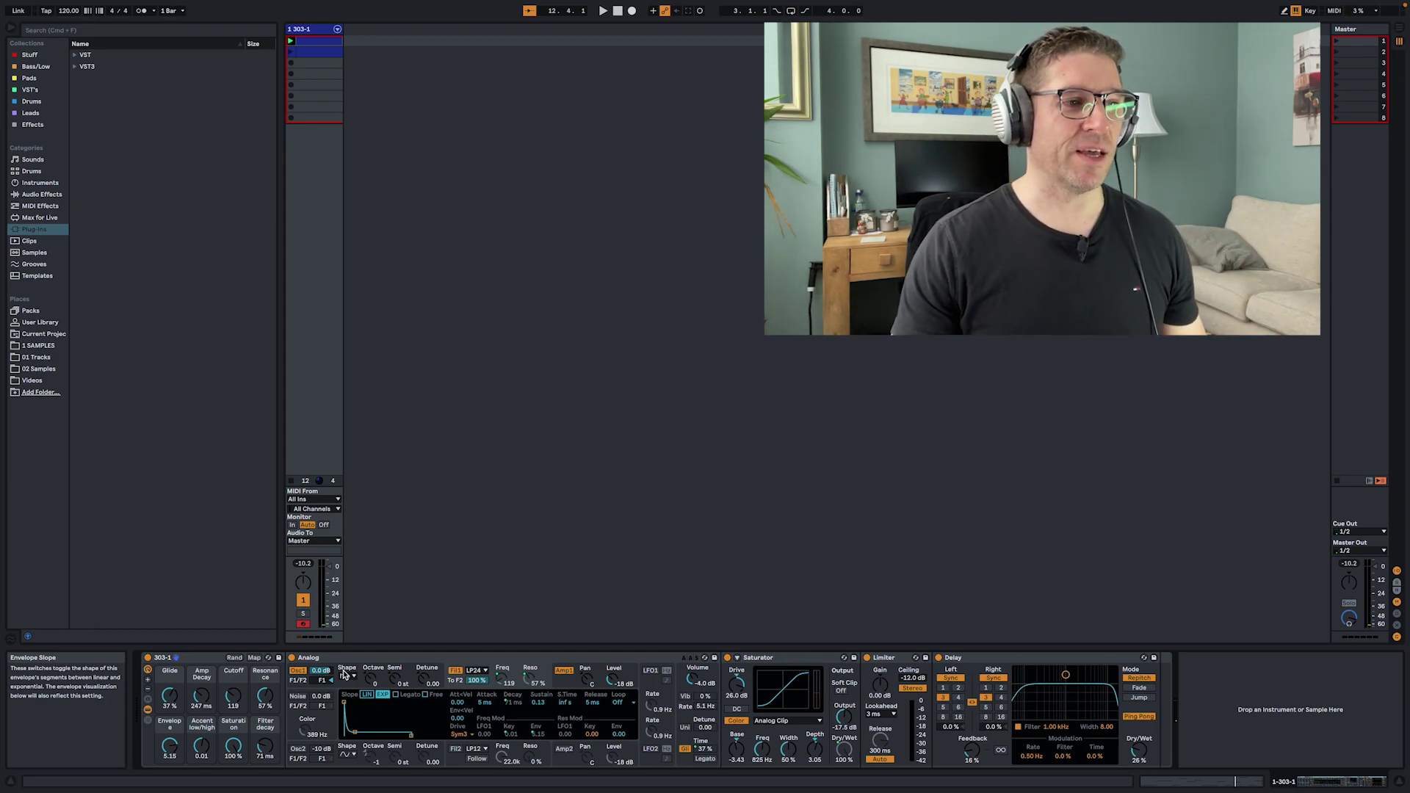
pyautogui.press('space')
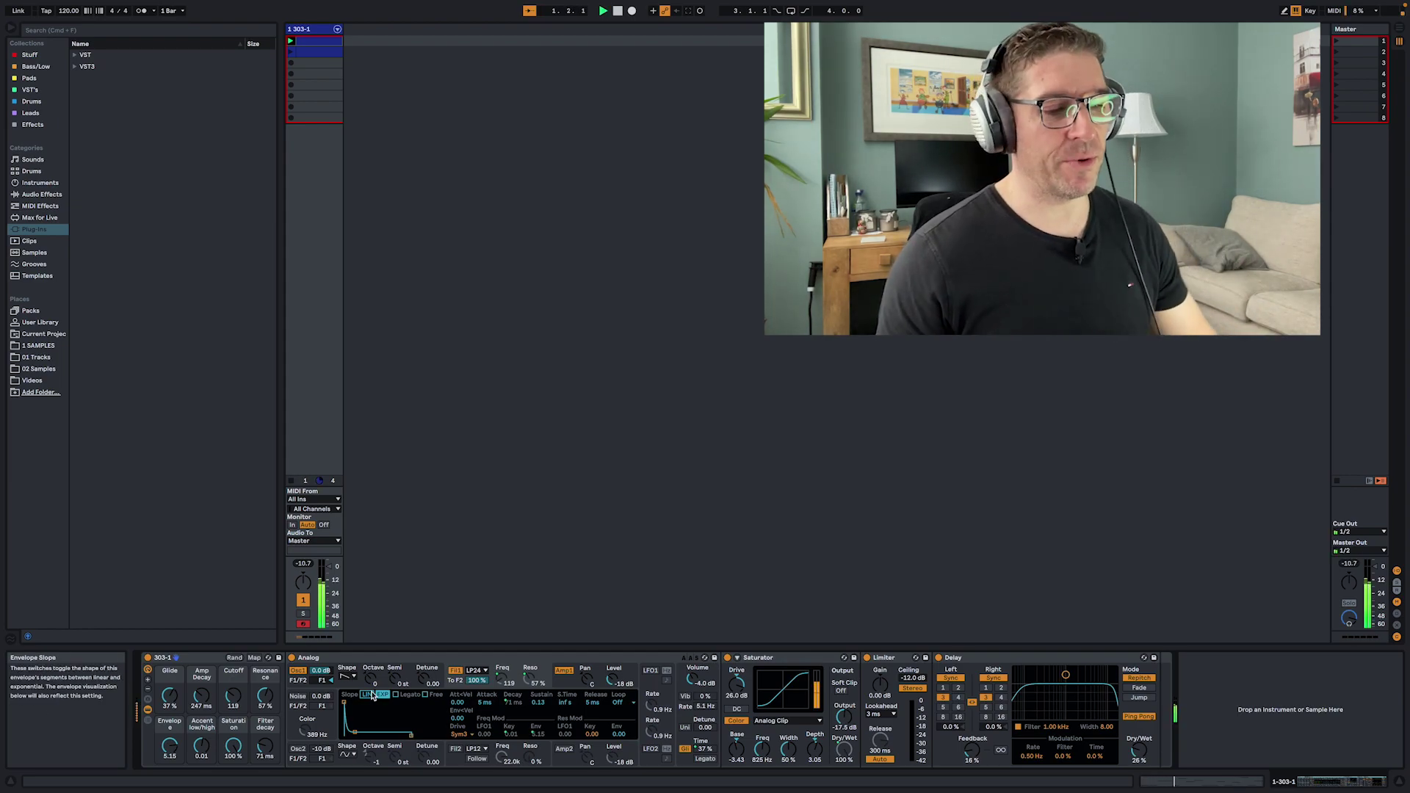
pyautogui.moveTo(349, 677); pyautogui.dragTo(348, 704)
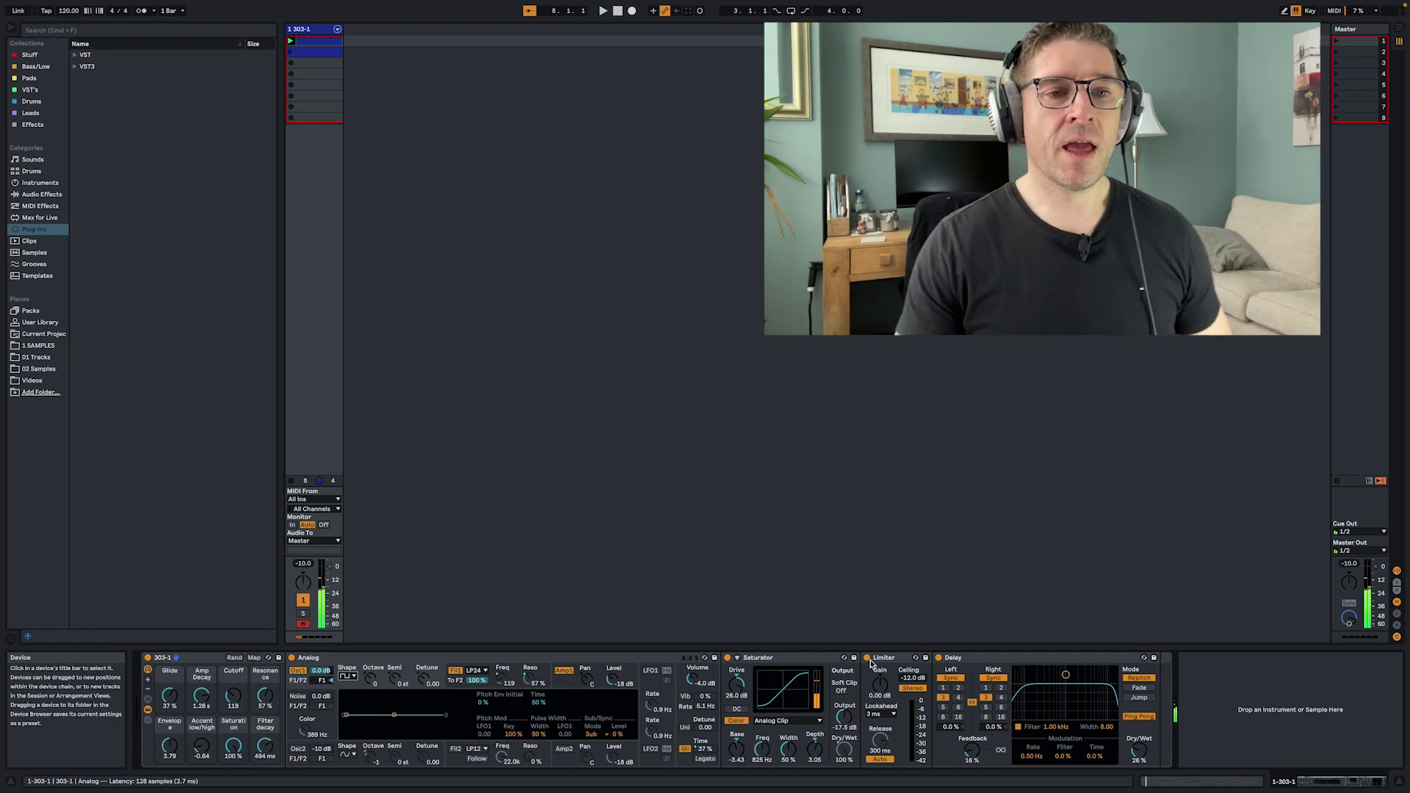
pyautogui.press('space')
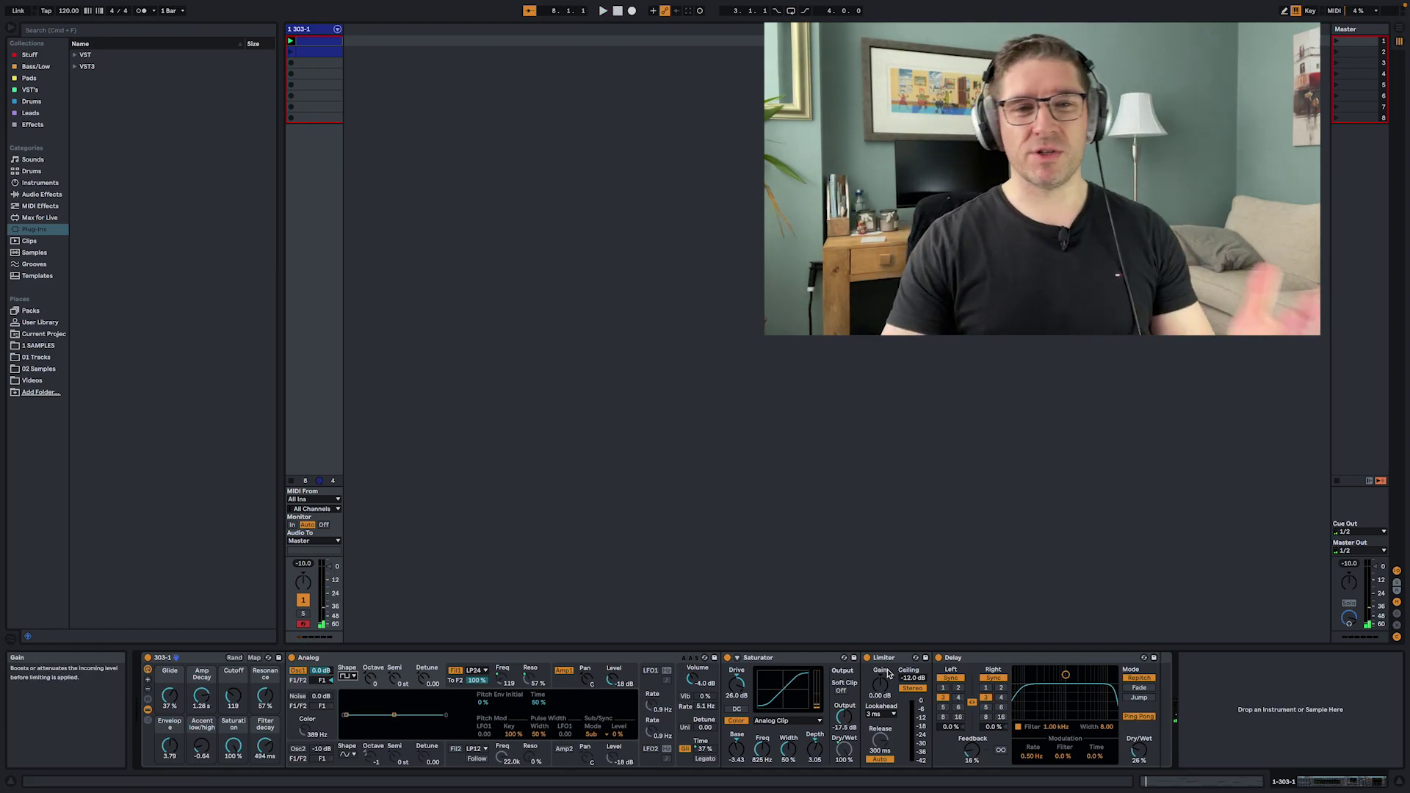
pyautogui.click(1036, 660)
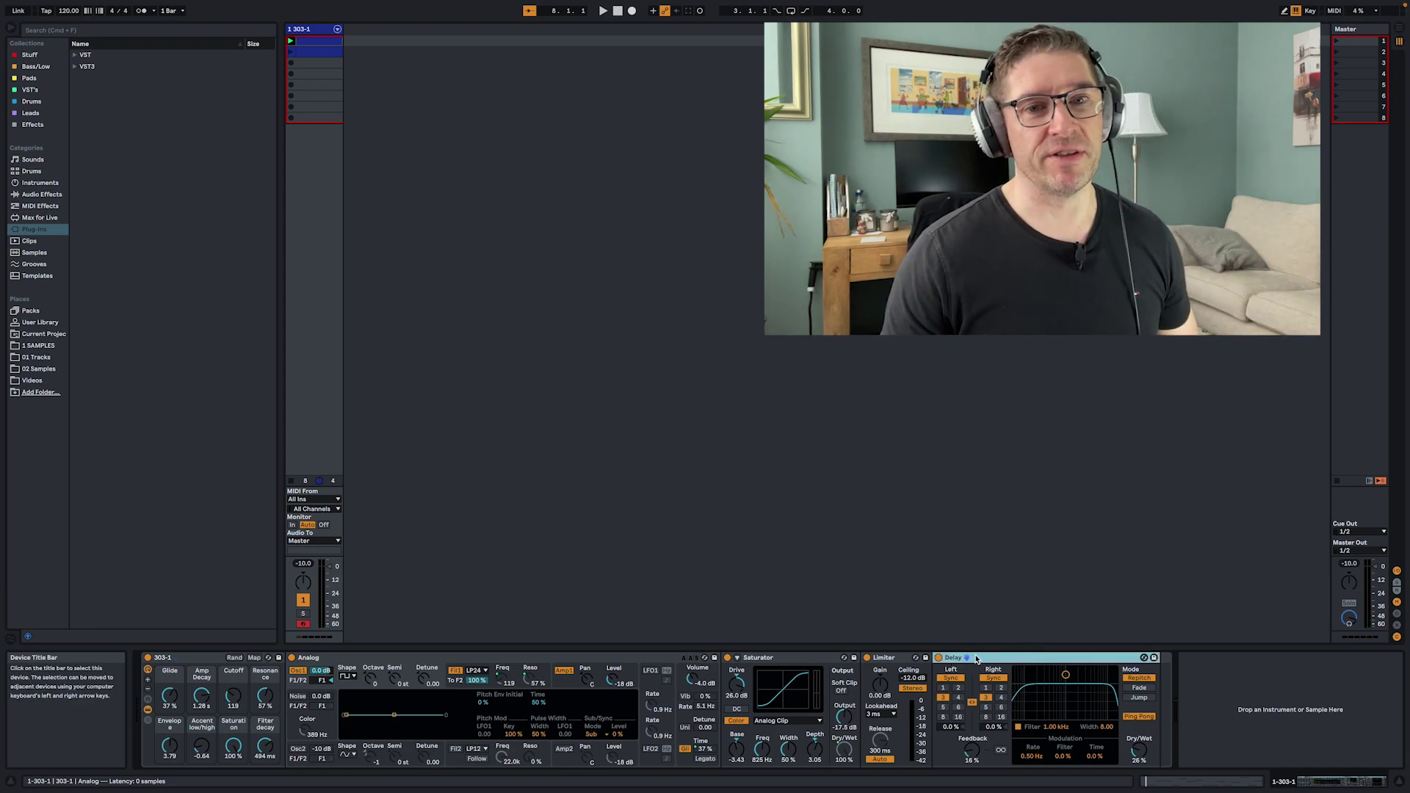
pyautogui.press('space')
pyautogui.click(940, 659)
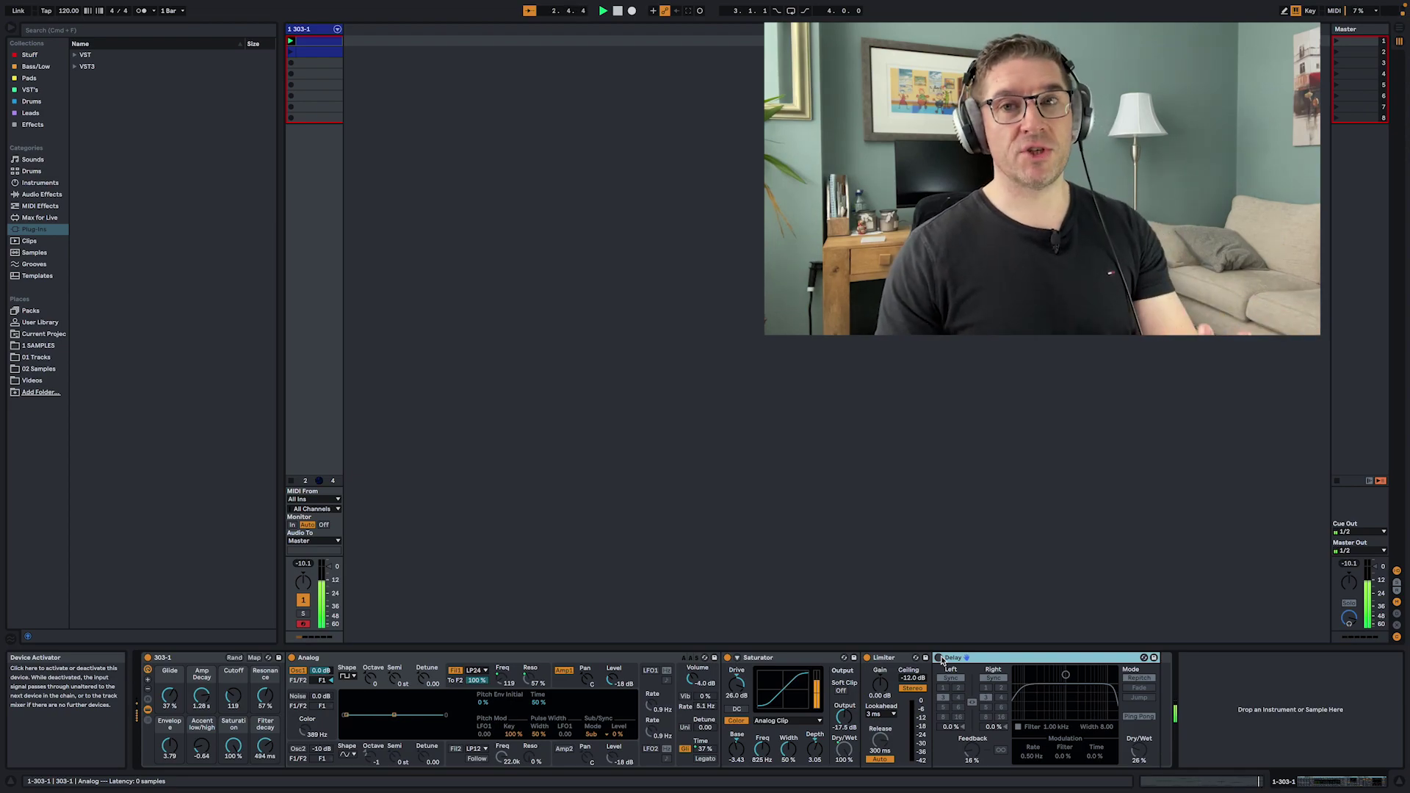
pyautogui.click(940, 659)
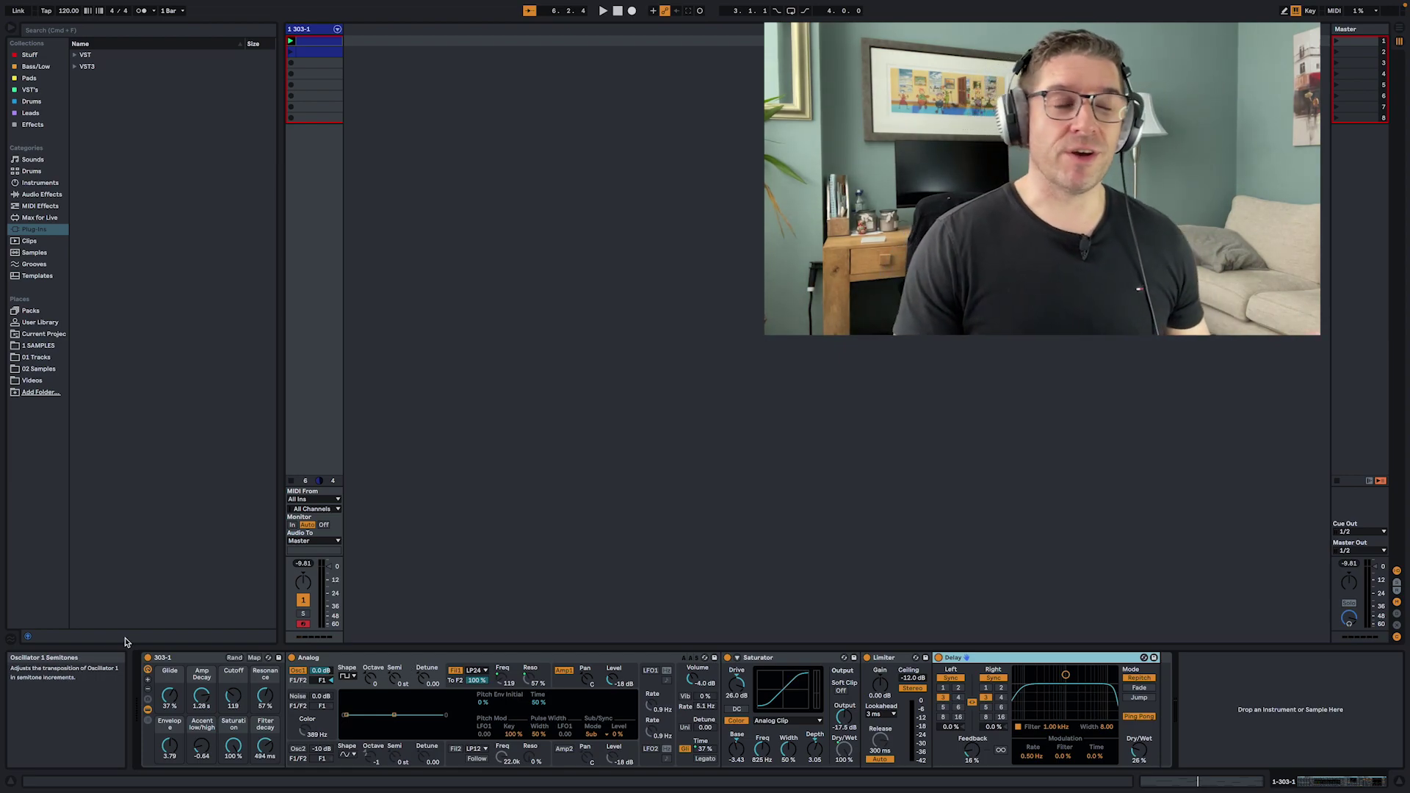
# Step: Show the 303-1 rack's macro mappings and lower the Envelope minimum to -11.59
pyautogui.click(199, 659)
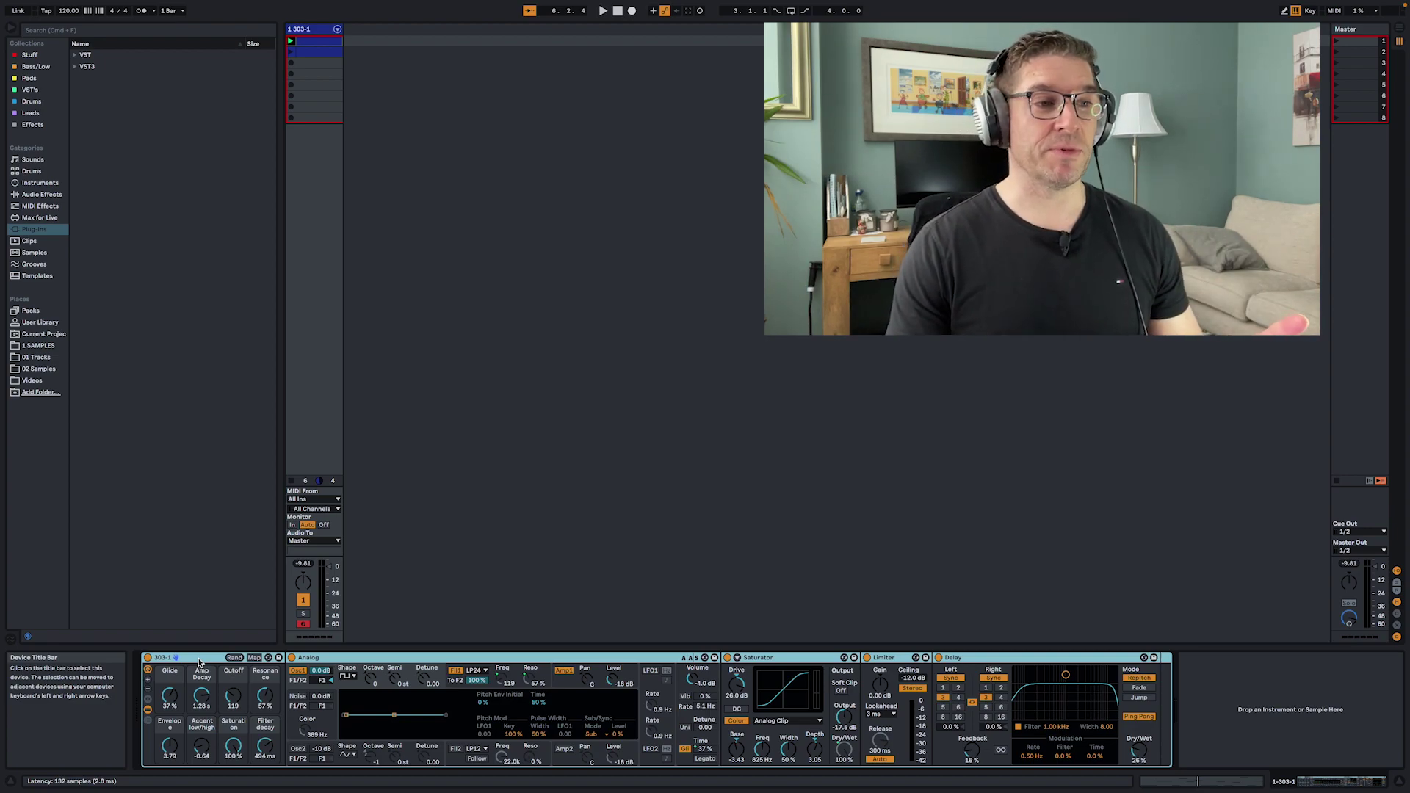
pyautogui.click(254, 657)
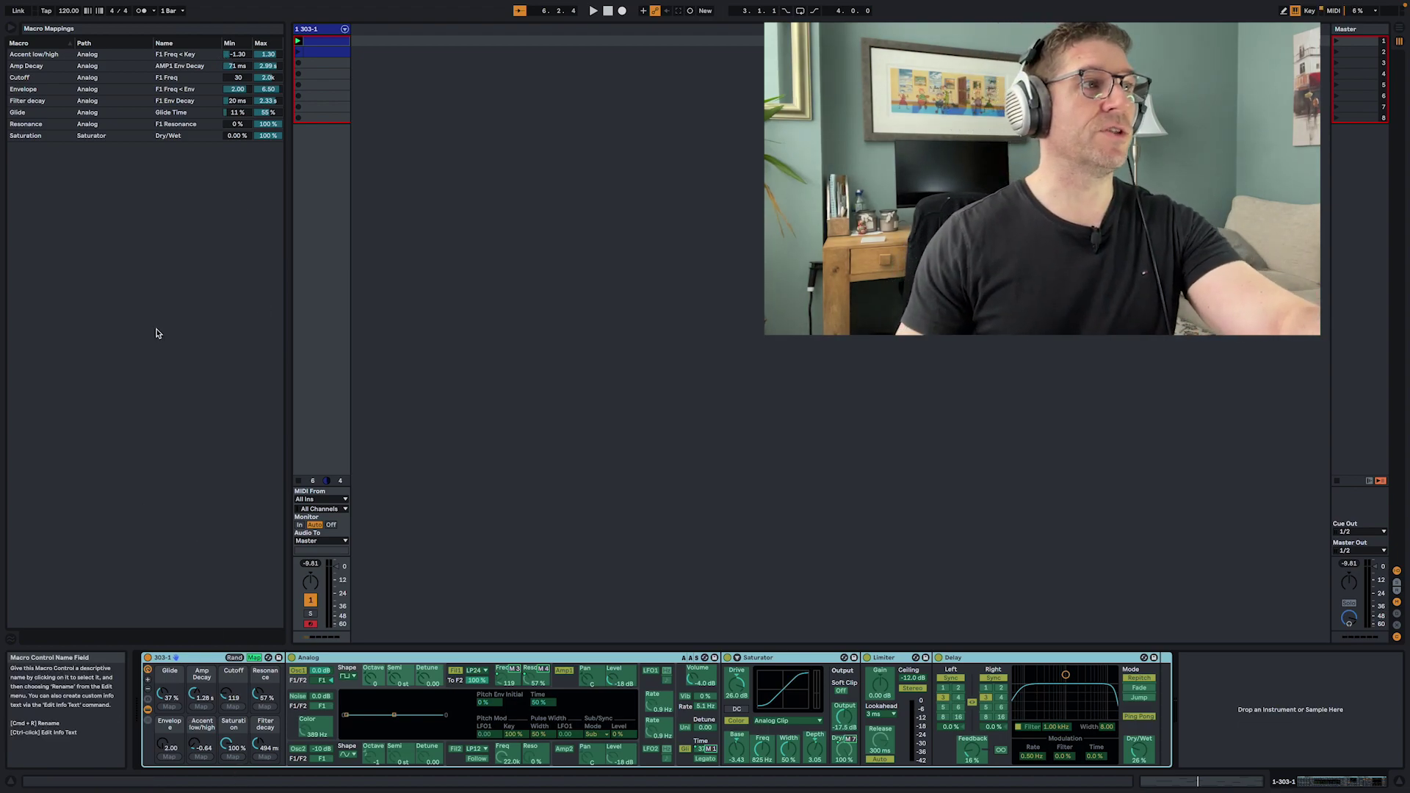
pyautogui.press('space')
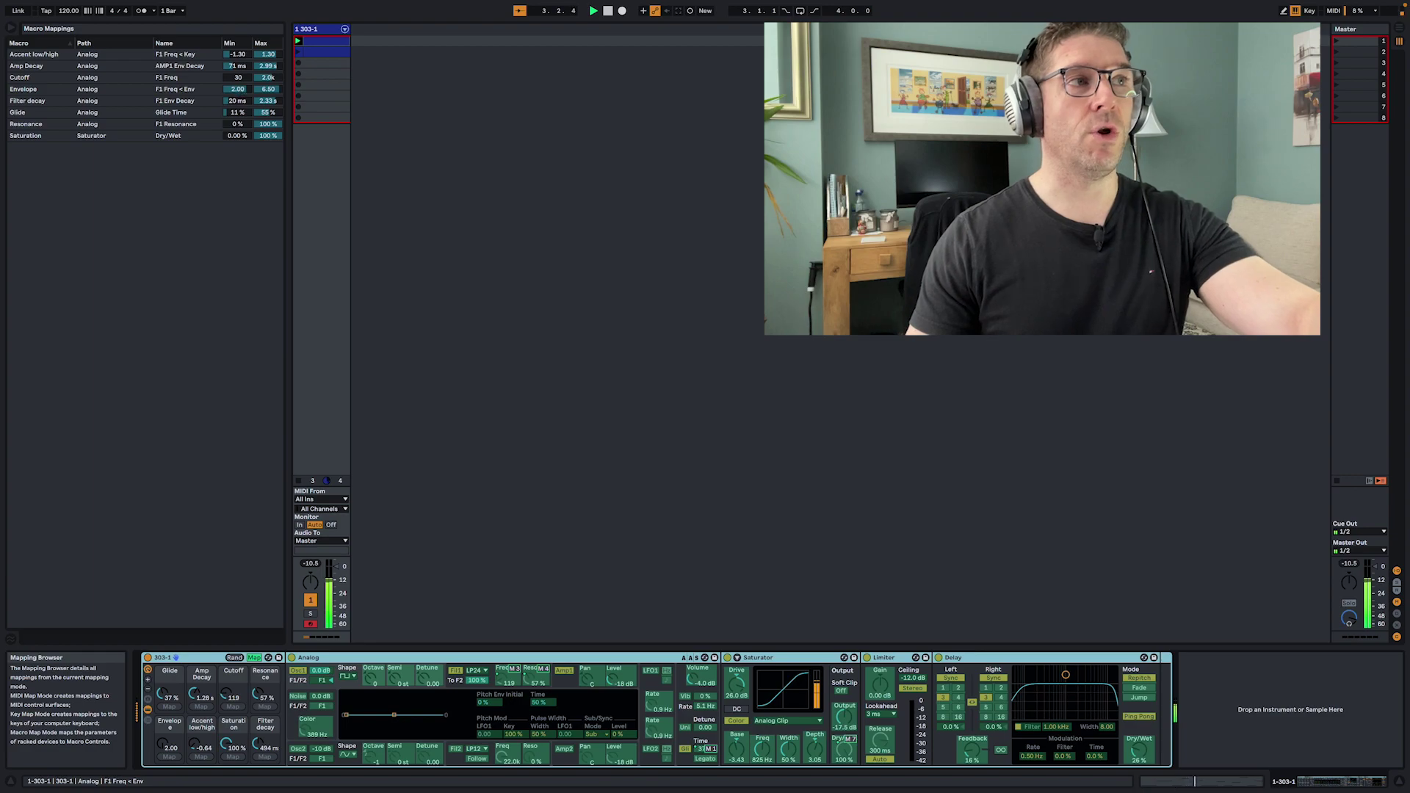
pyautogui.moveTo(237, 89); pyautogui.dragTo(237, 125)
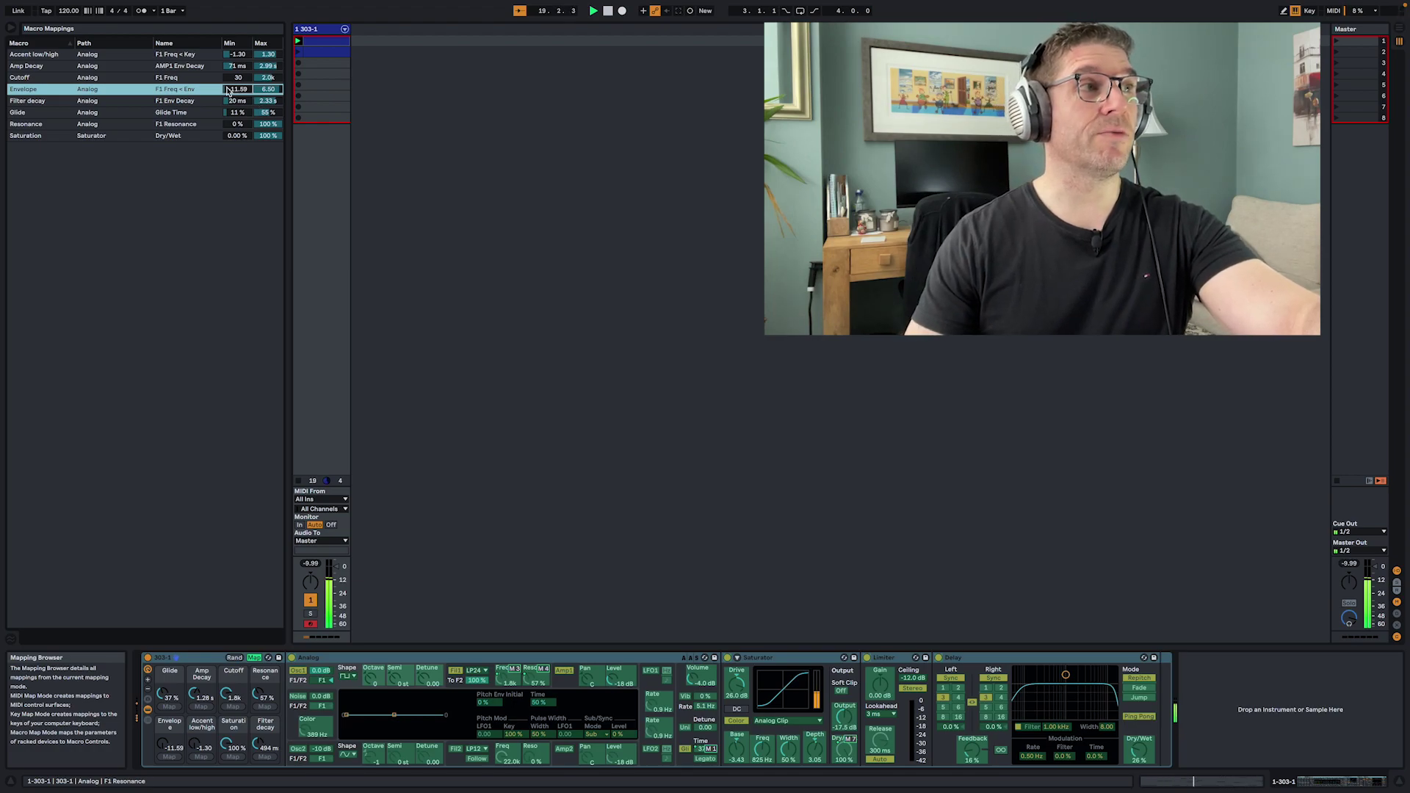
# Step: Set the Accent low/high mapping's minimum to -4.00
pyautogui.click(236, 55)
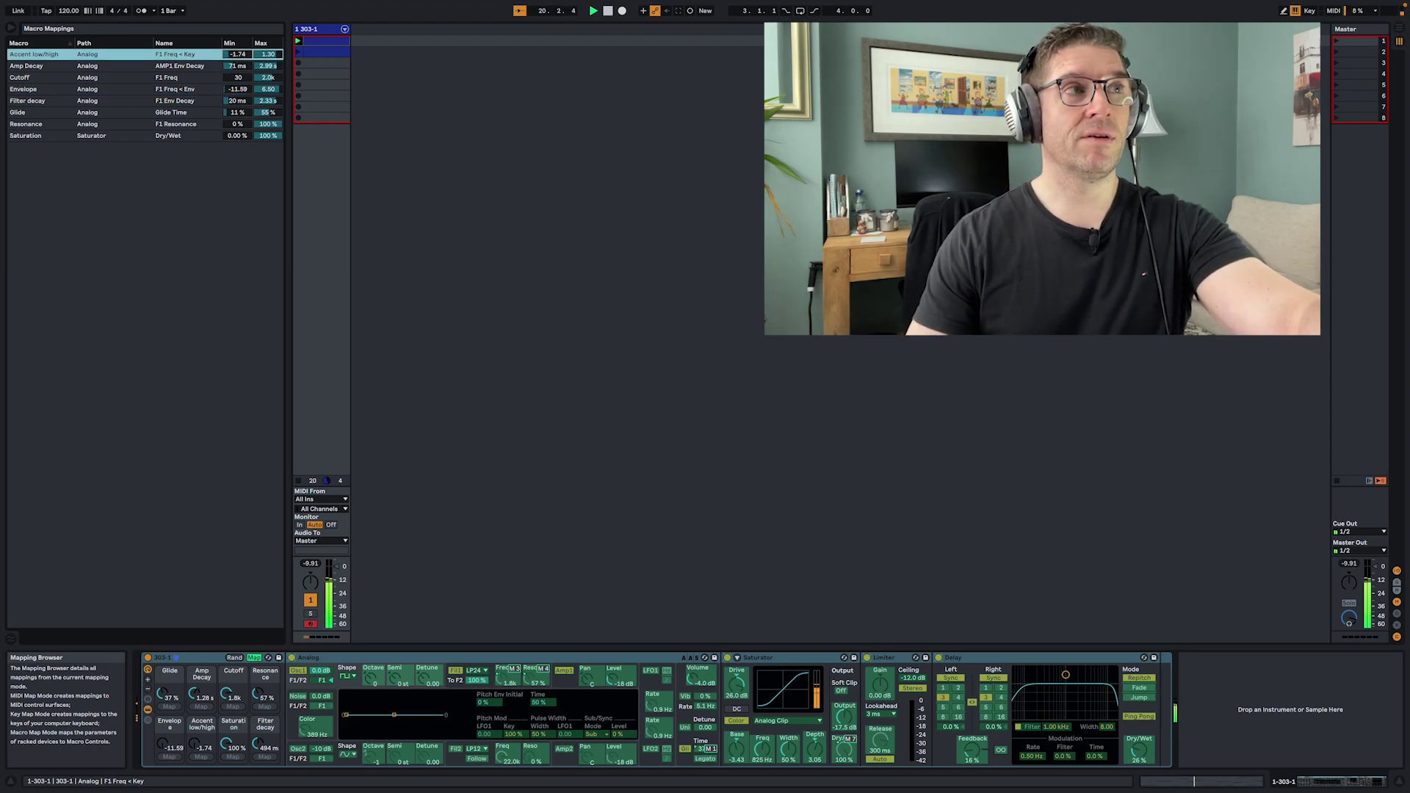
pyautogui.write('-4')
pyautogui.press('Return')
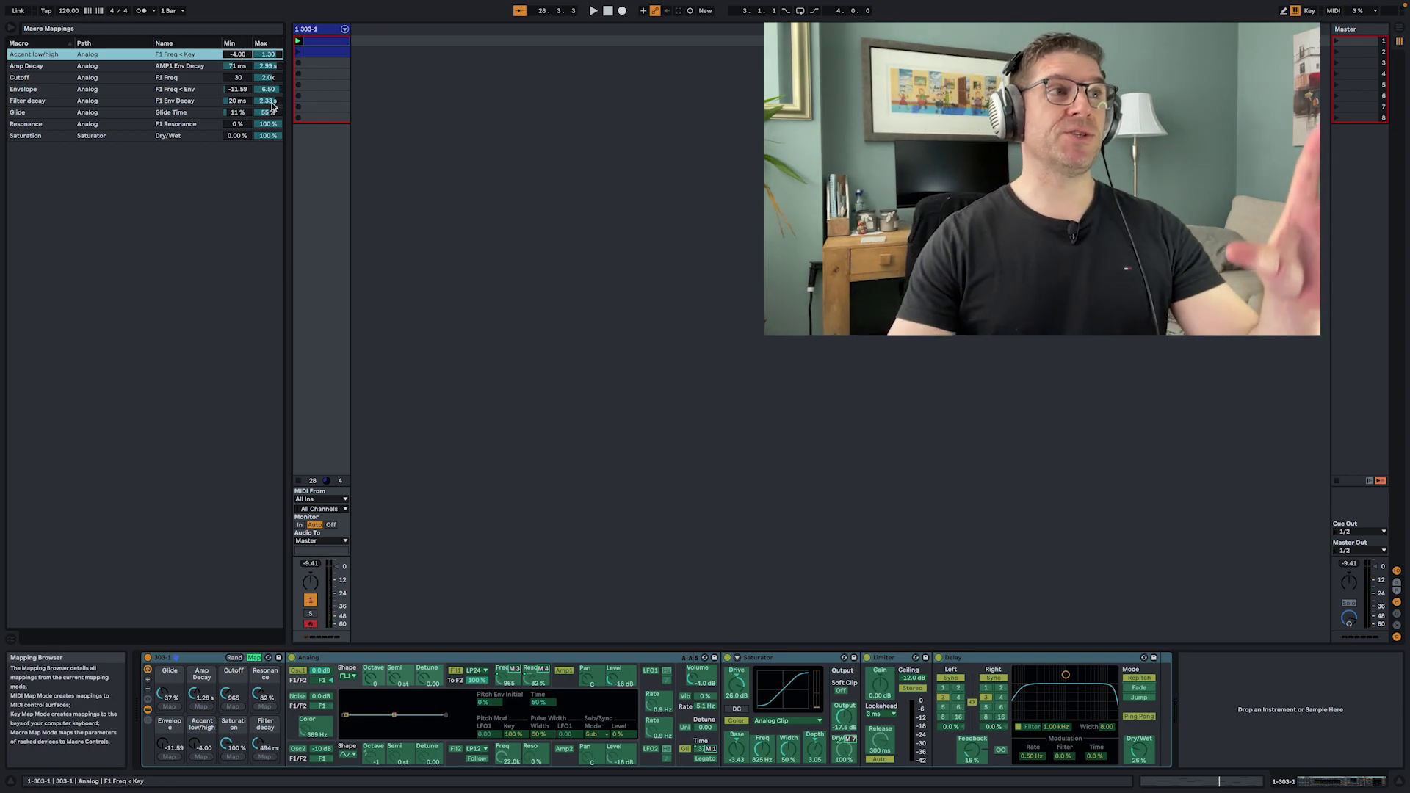
# Step: Turn off the rack's Macro Map mode so the sound browser replaces the mappings list
pyautogui.click(250, 653)
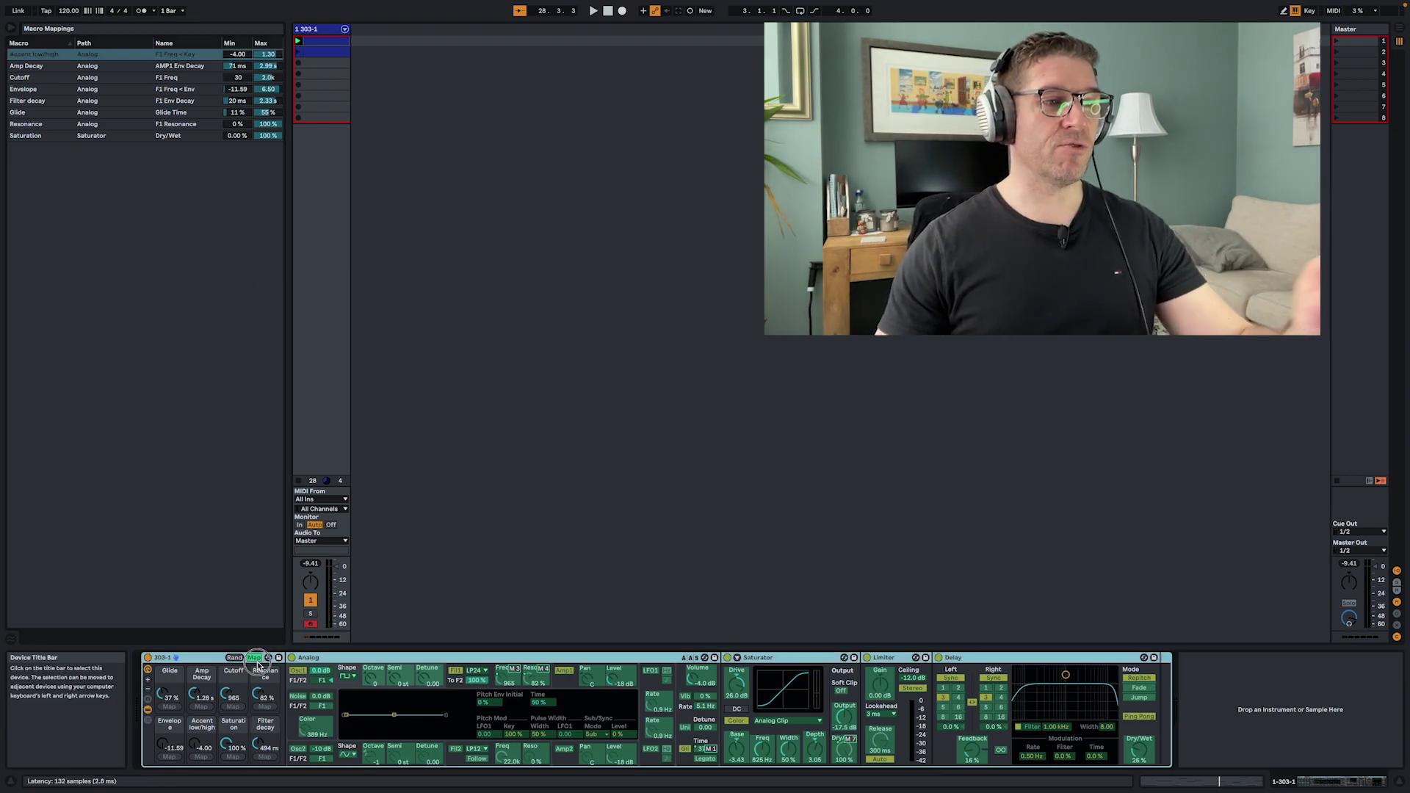
pyautogui.click(256, 658)
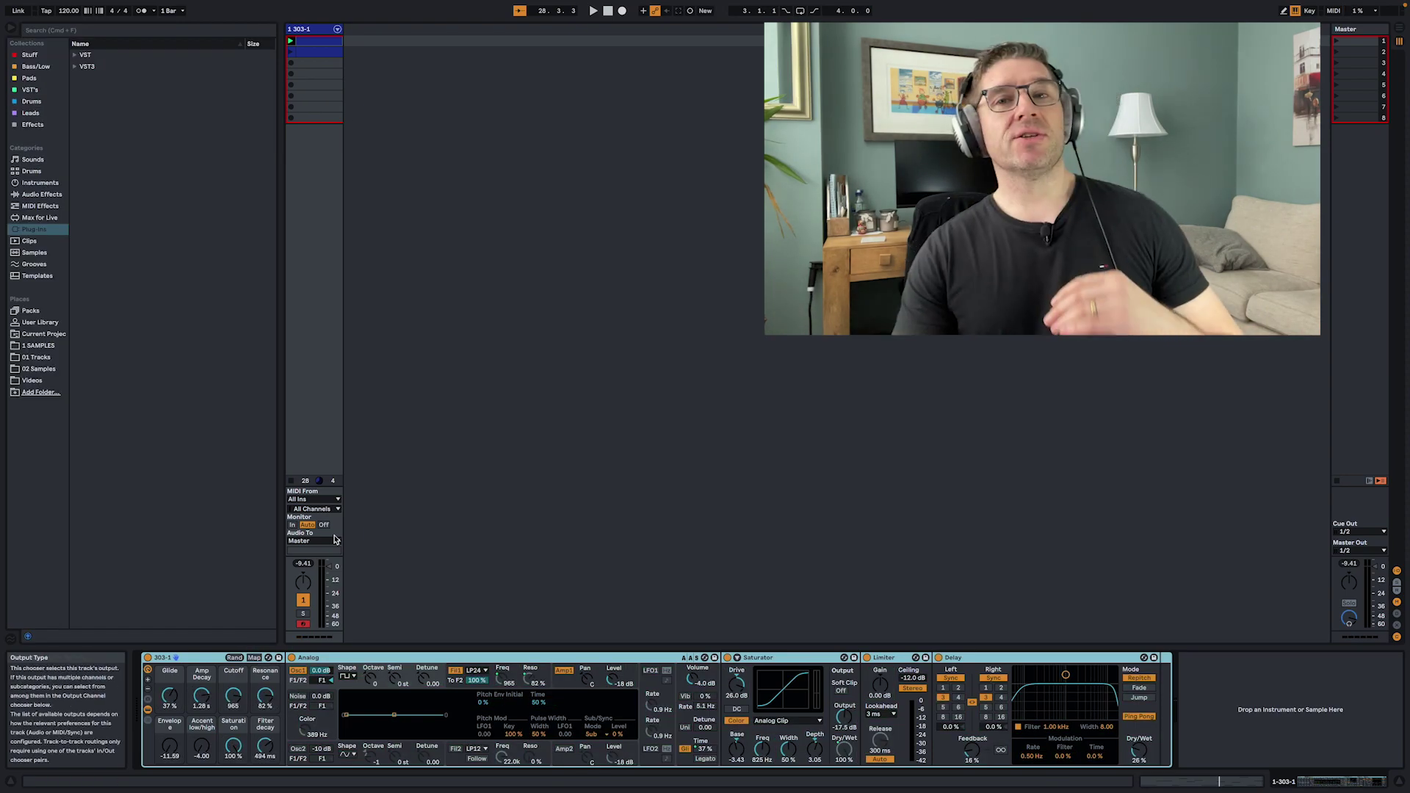